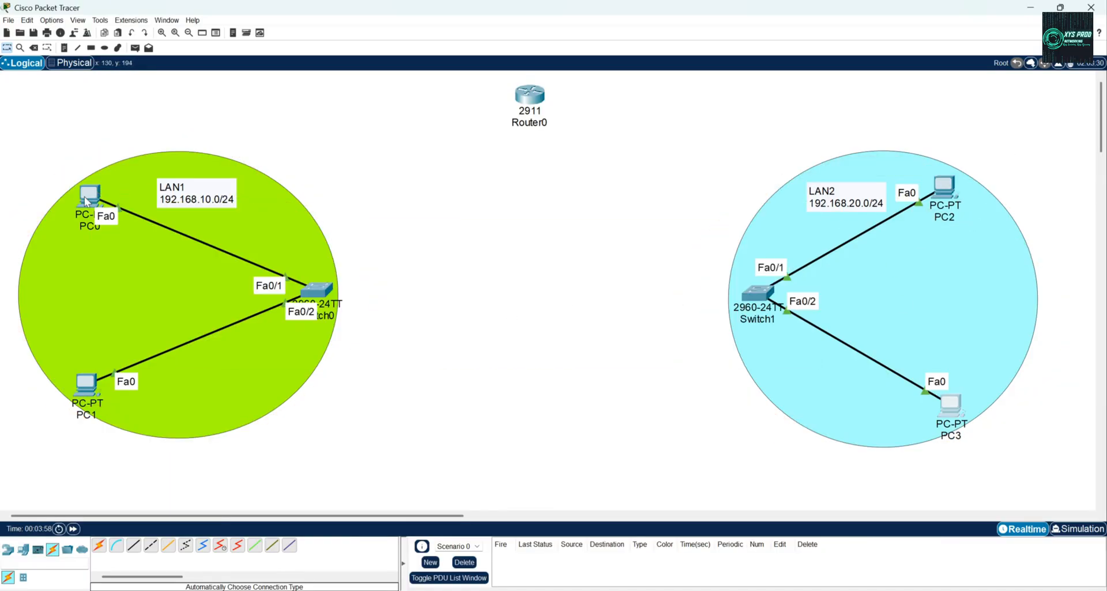
Check the addresses of PC0 and PC1, and ping 192.168.10.11 from PC0's command prompt.
mouse_move(85, 202)
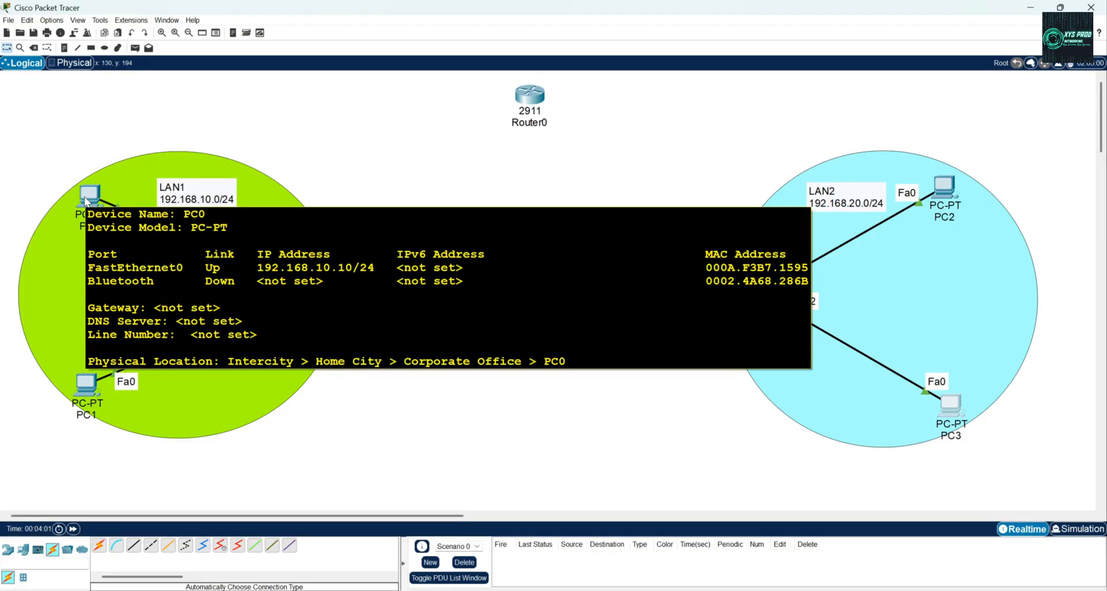
mouse_move(91, 392)
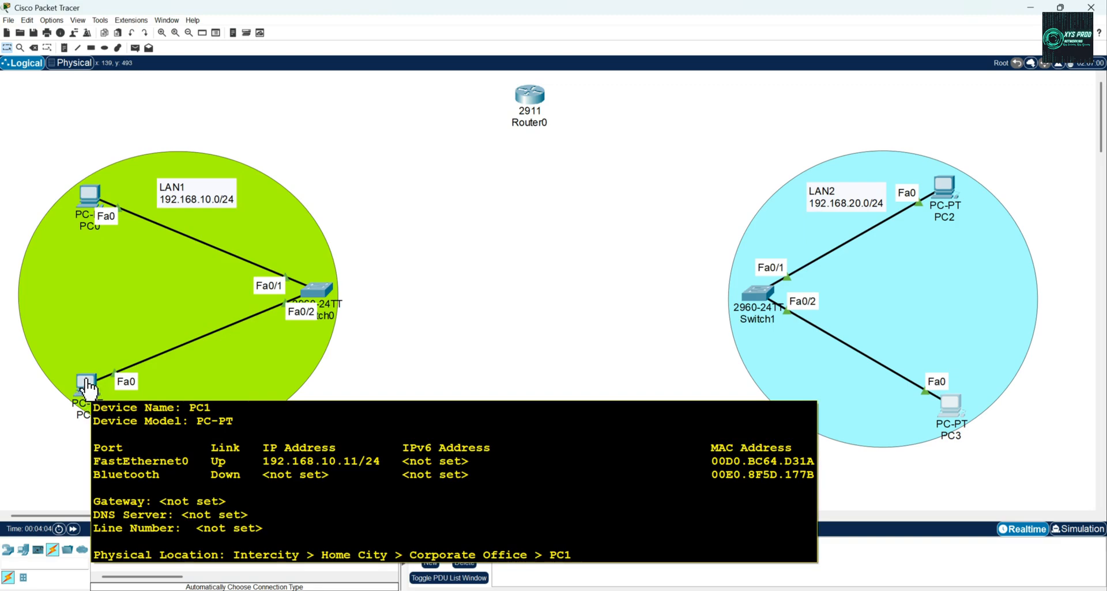
click(89, 196)
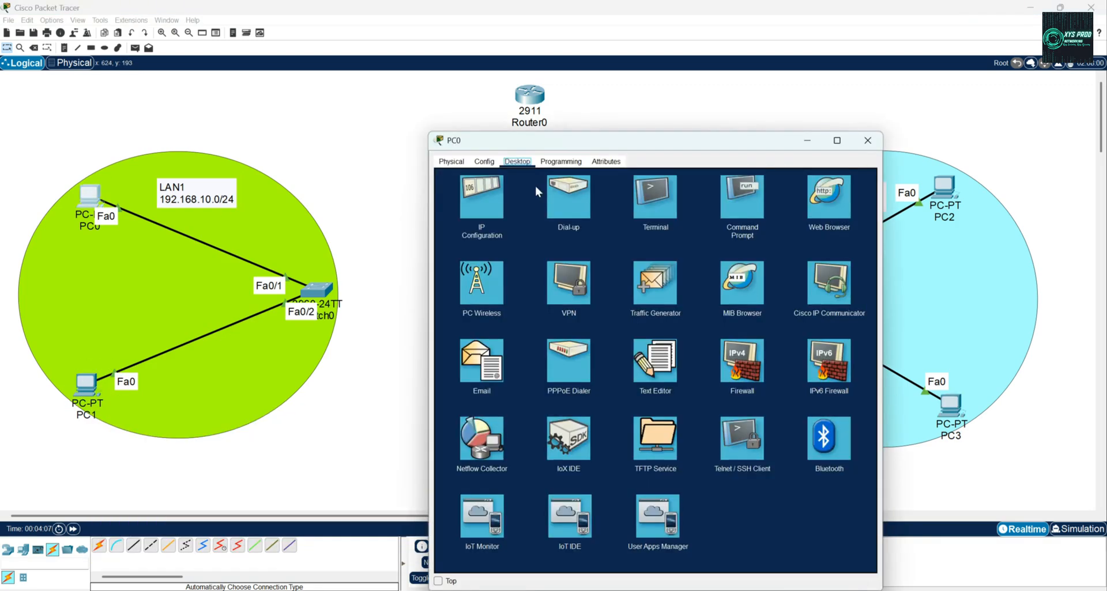
click(744, 200)
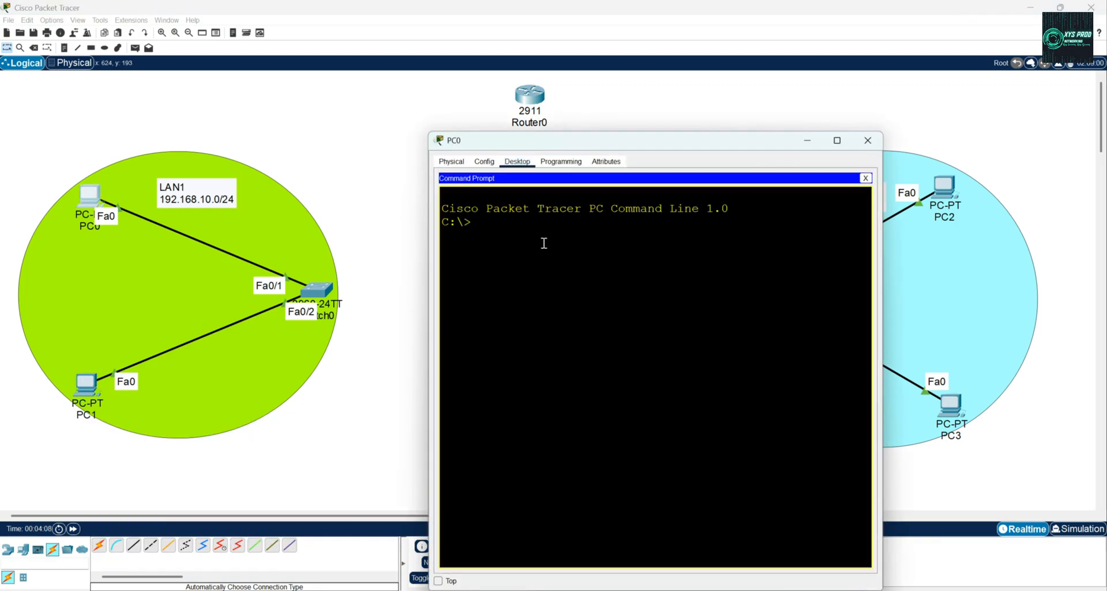
key(BackSpace)
key(BackSpace)
text(ing 192.168.10.11)
key(Return)
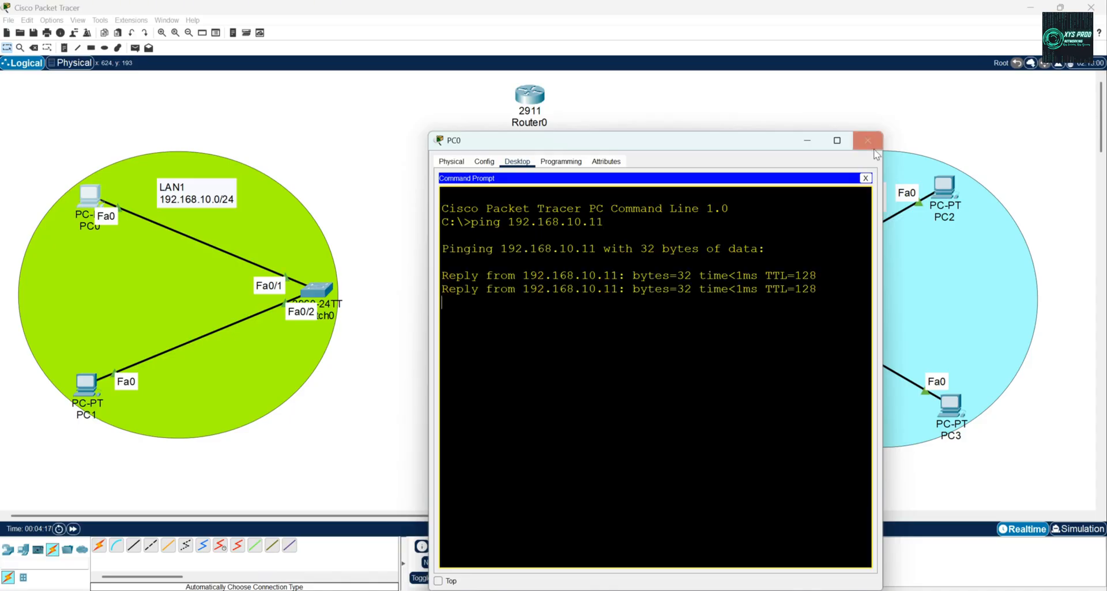
Ping PC3 from PC2's command prompt to test connectivity inside LAN2.
click(868, 140)
click(943, 185)
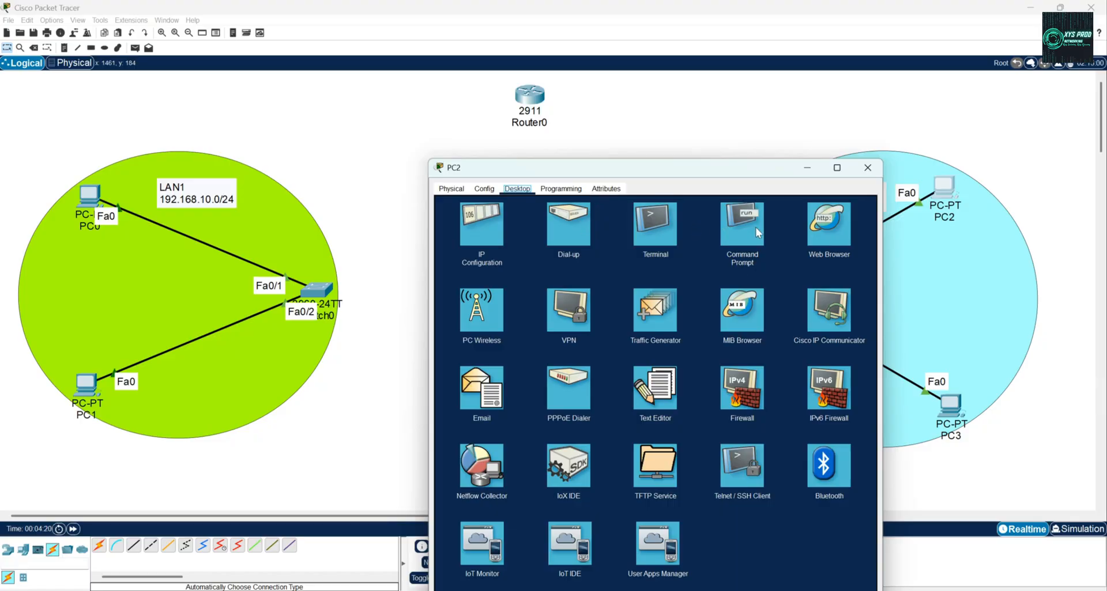
click(867, 168)
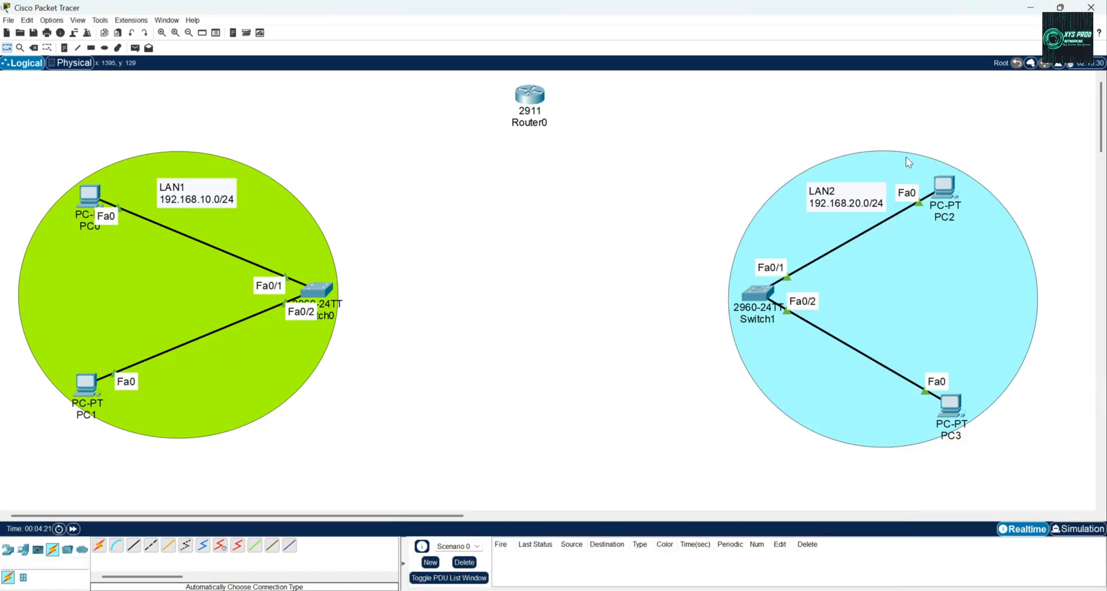
click(947, 195)
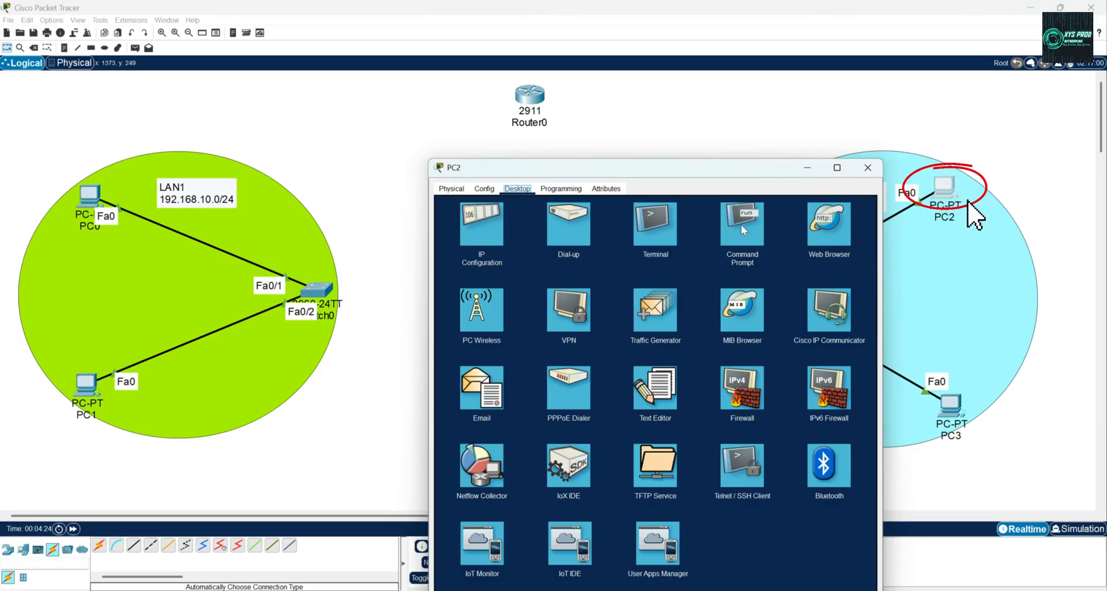
click(733, 224)
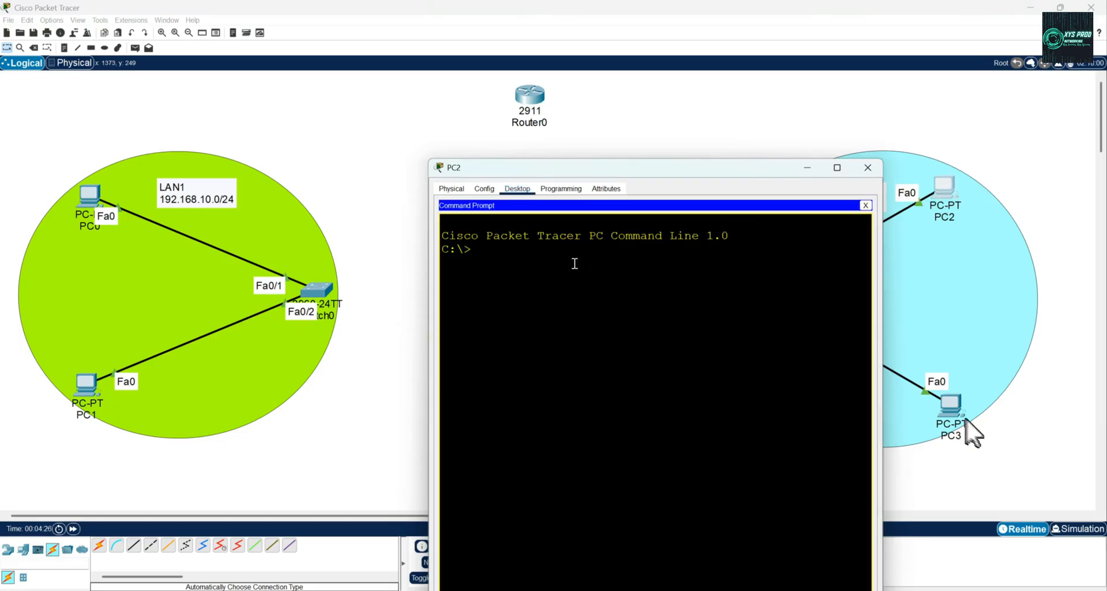
text(ping 192.168.20.11)
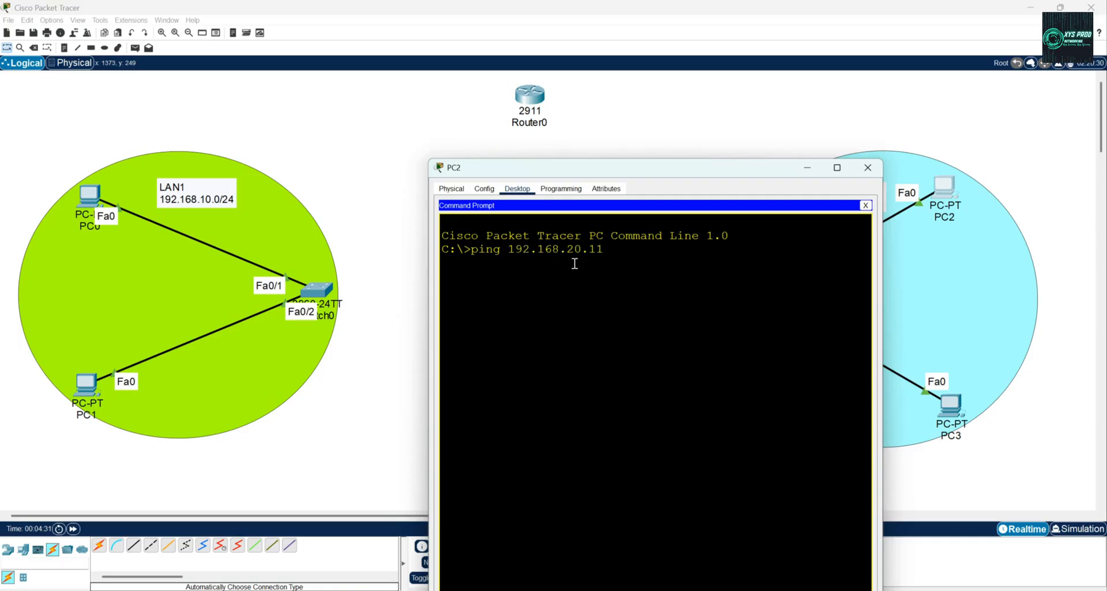
key(Return)
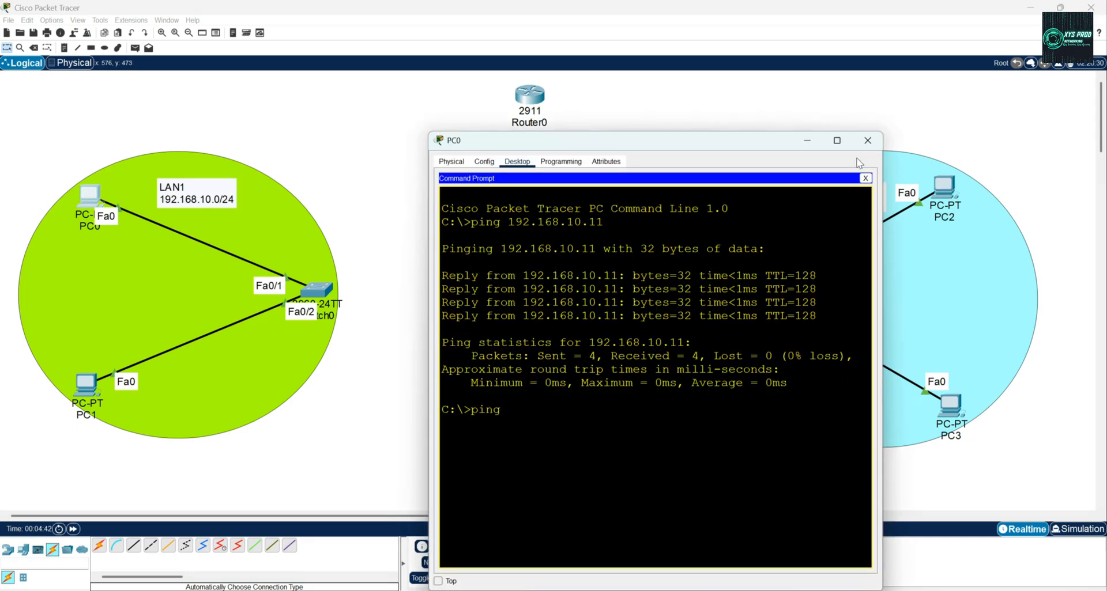
Close the PC0 window and link Switch0 directly to Switch1 with an automatically chosen cable.
click(867, 144)
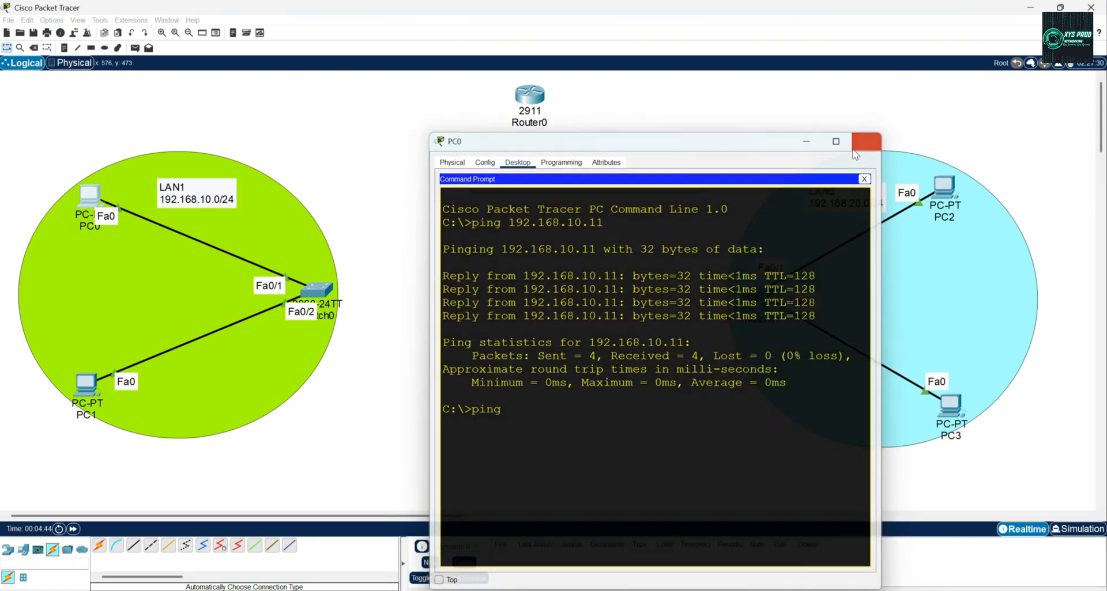
click(100, 545)
click(316, 290)
click(758, 293)
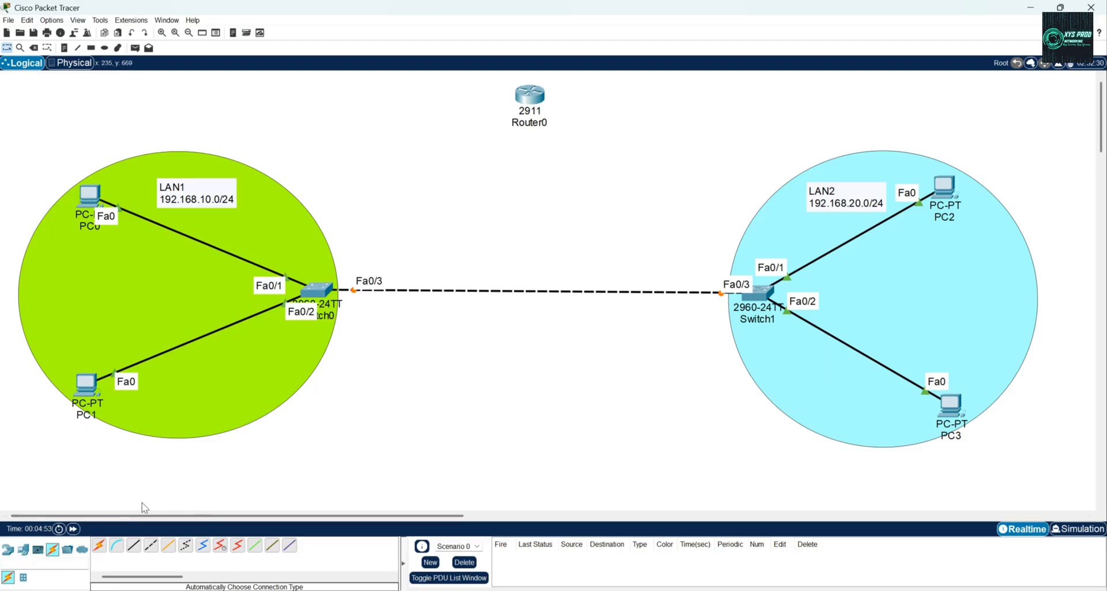
Run a continuous ping (ping -t 192.168.20.10) from PC0's command prompt to test reachability of PC2.
click(85, 207)
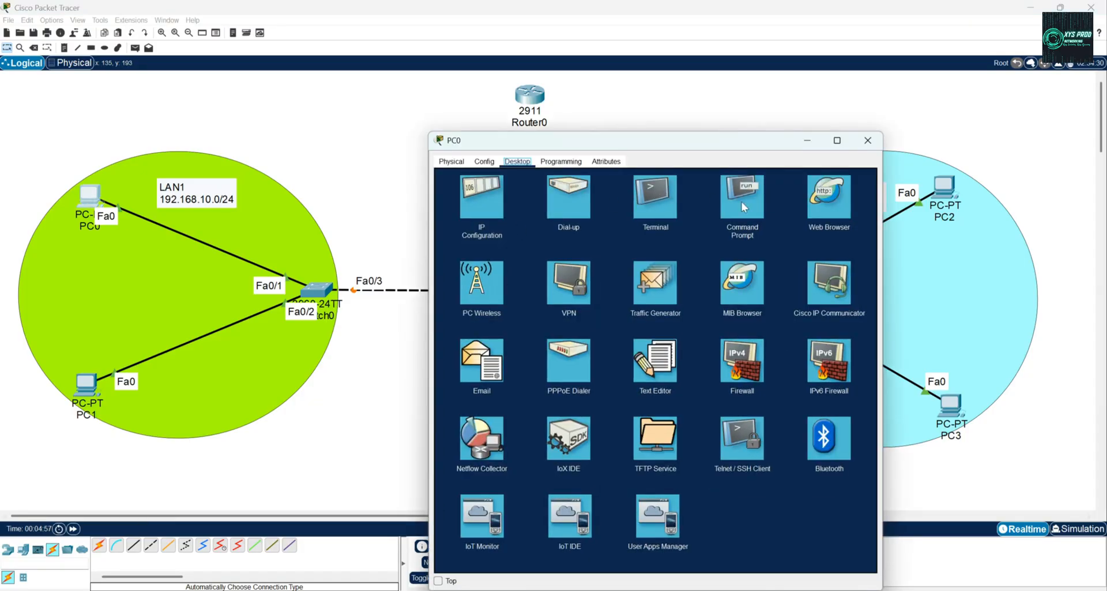
click(744, 207)
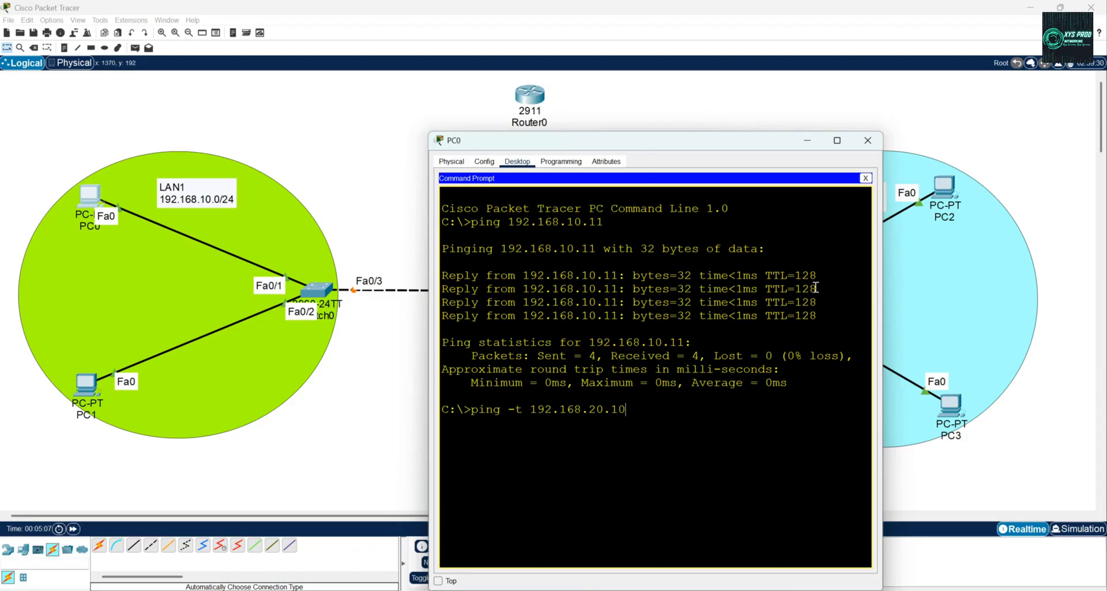
drag(657, 149, 653, 128)
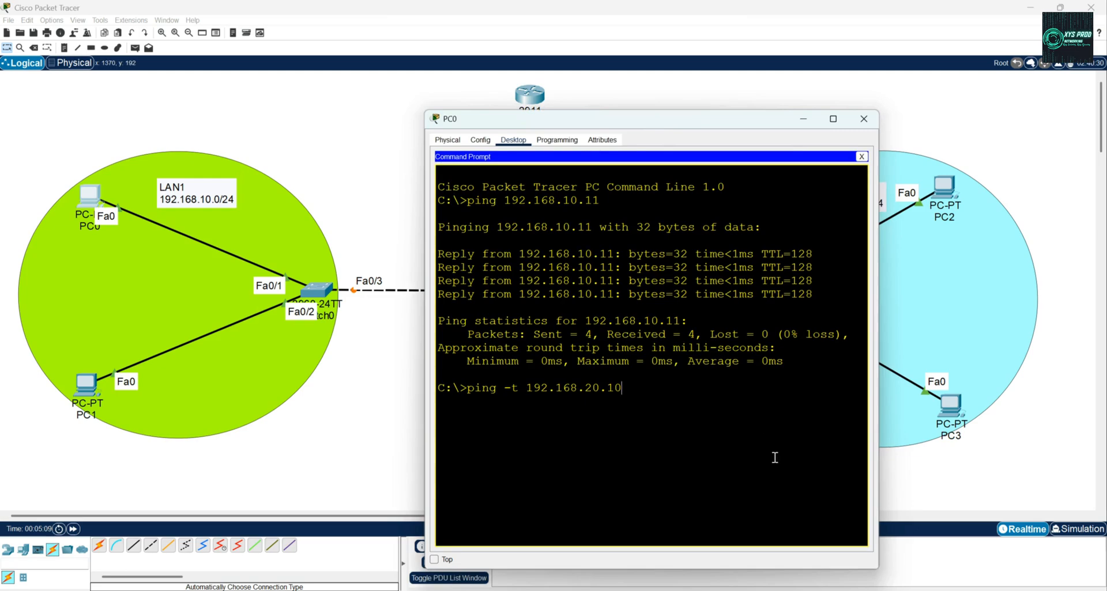
key(Return)
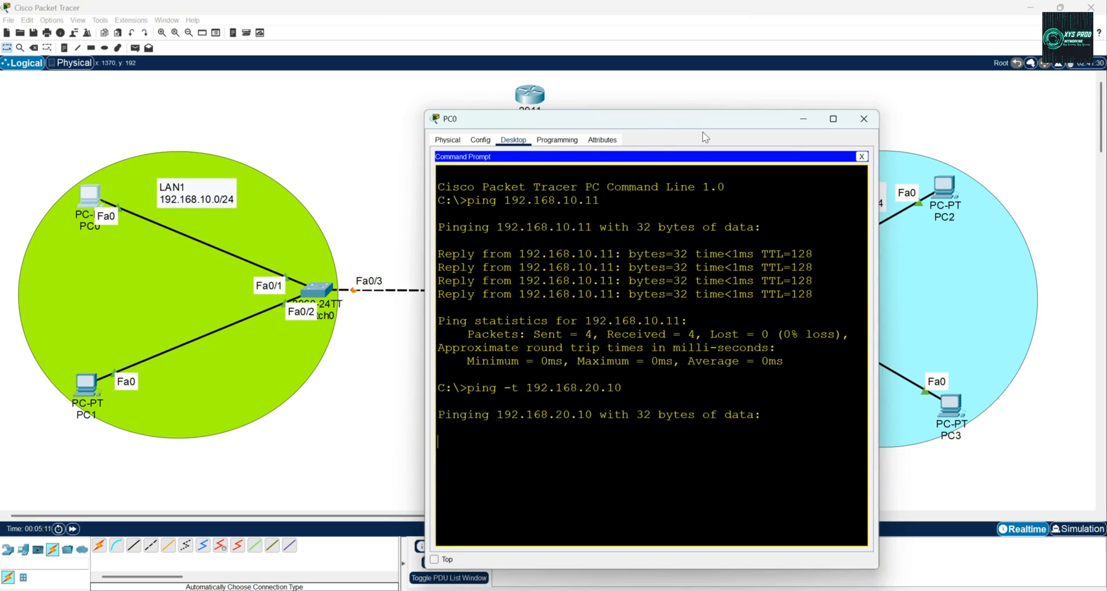
drag(686, 126, 262, 98)
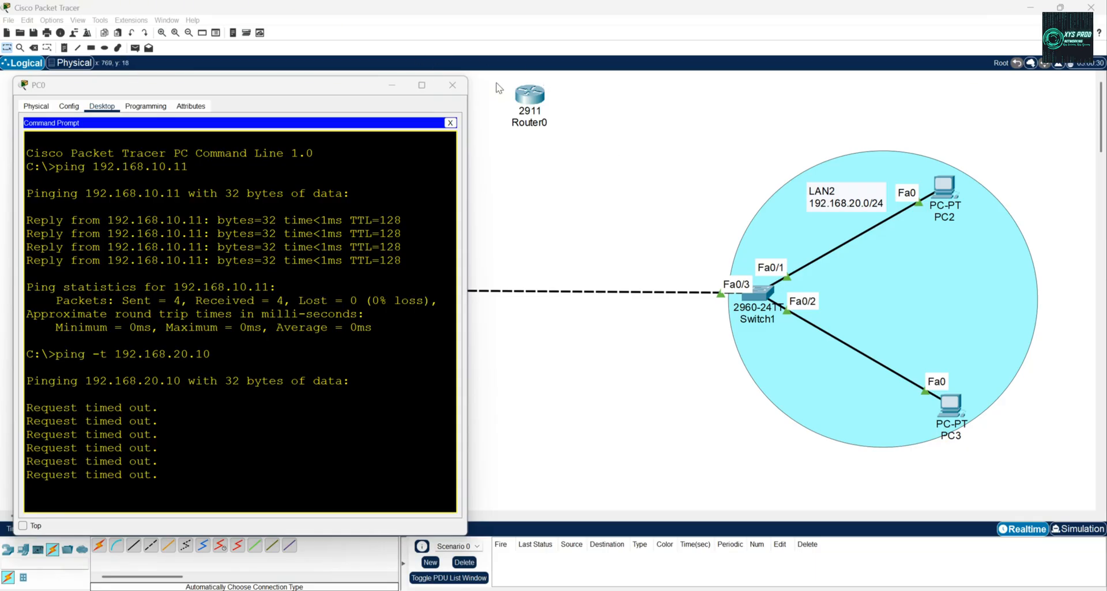
click(452, 84)
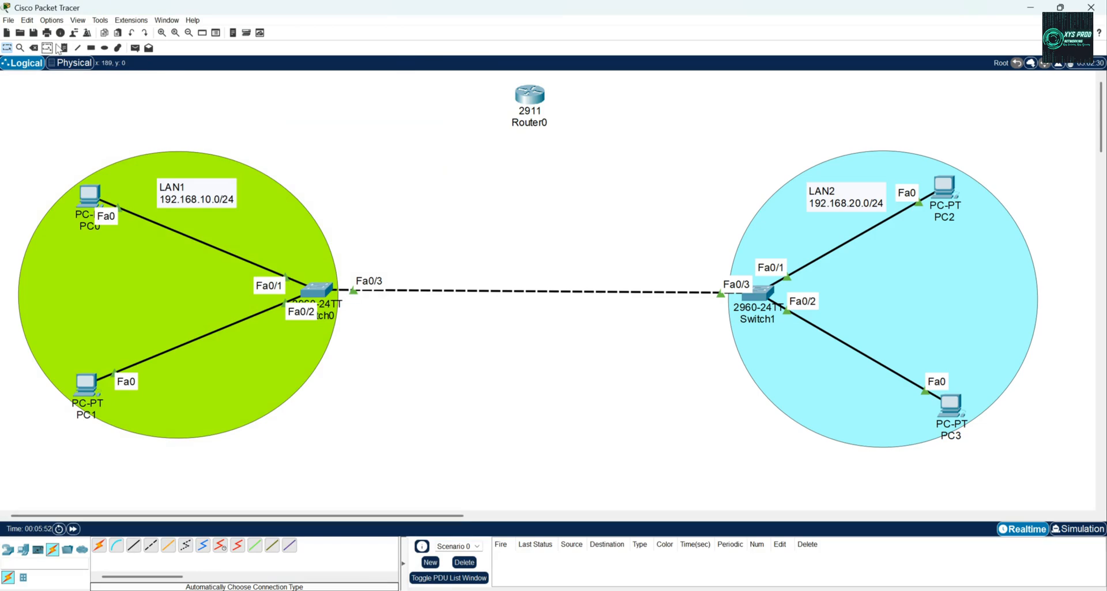
Delete the direct cable between Switch0 and Switch1.
click(34, 49)
click(471, 290)
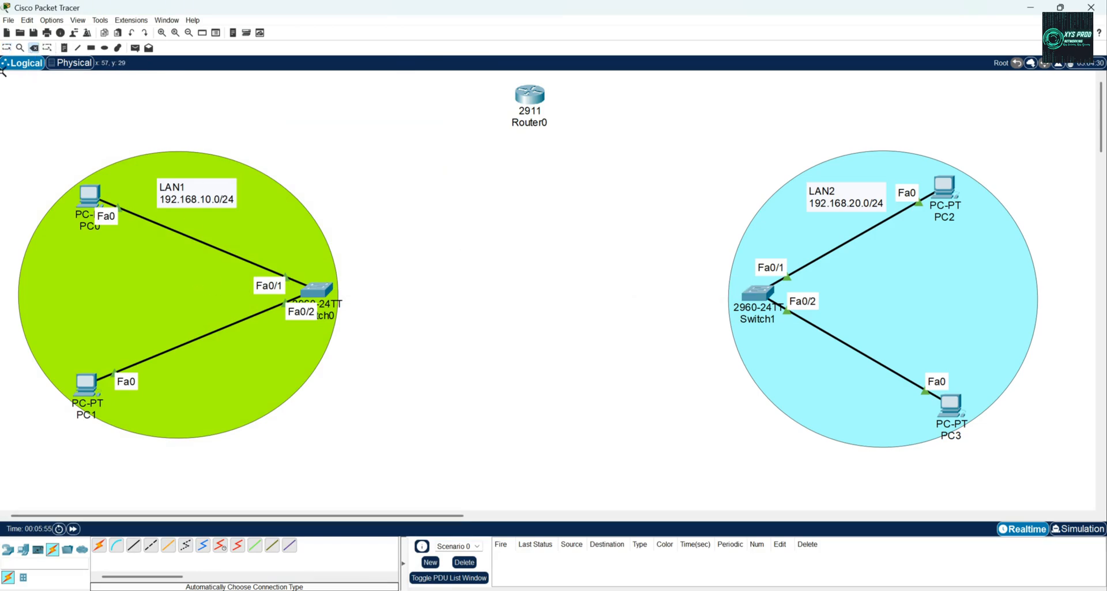
click(7, 49)
Connect Switch0 and Switch1 each to Router0 with automatically chosen cables.
click(99, 546)
click(323, 291)
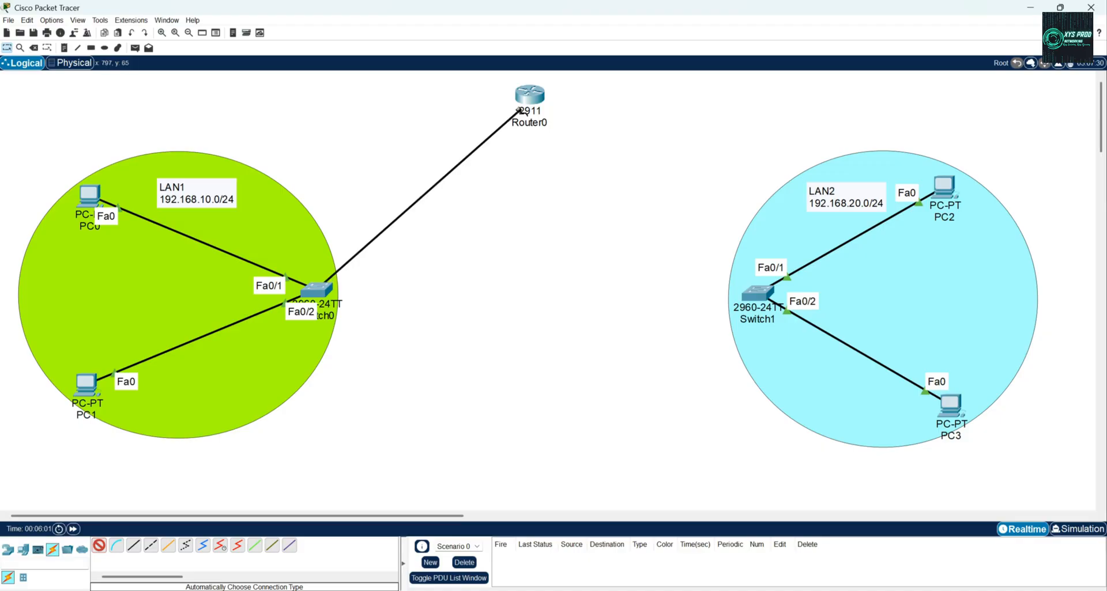
click(535, 105)
click(100, 546)
click(531, 96)
click(747, 298)
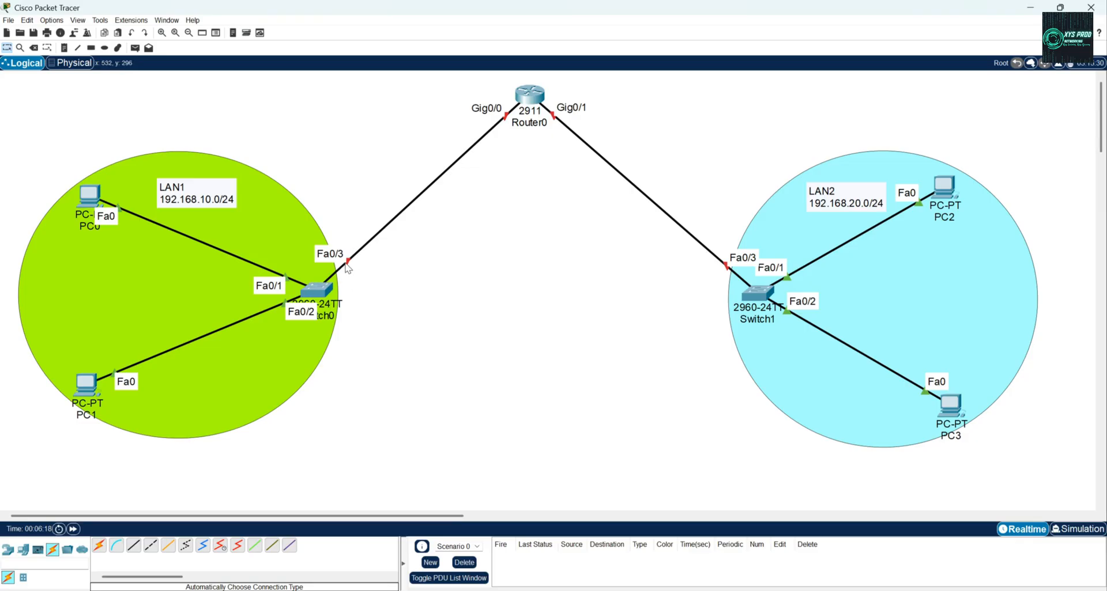
Move the router cable ends on Switch0 and Switch1 to their GigabitEthernet0/1 ports.
click(314, 290)
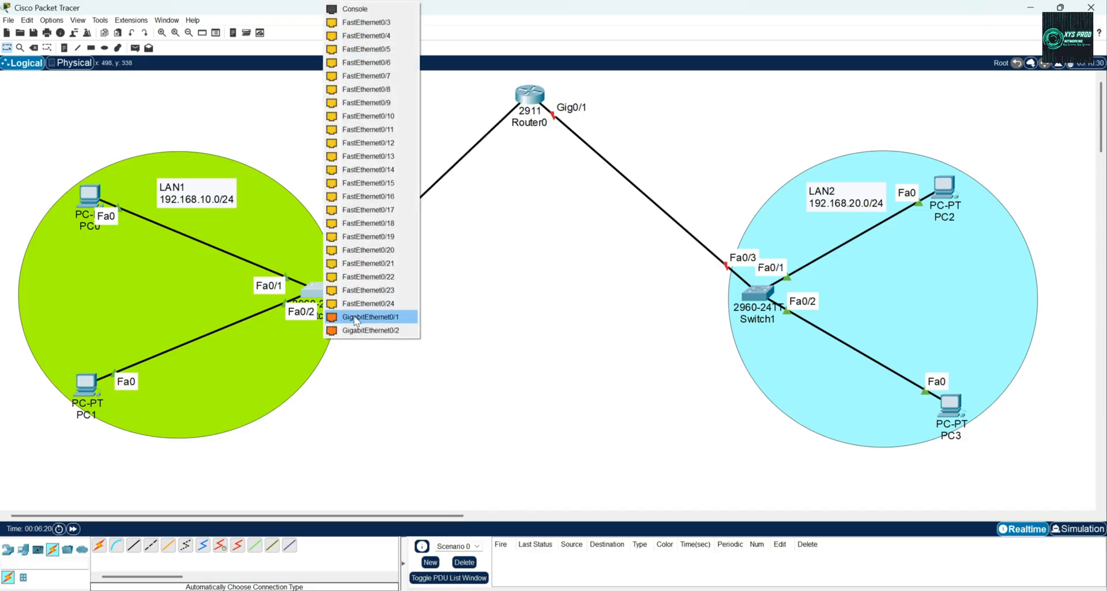
click(359, 318)
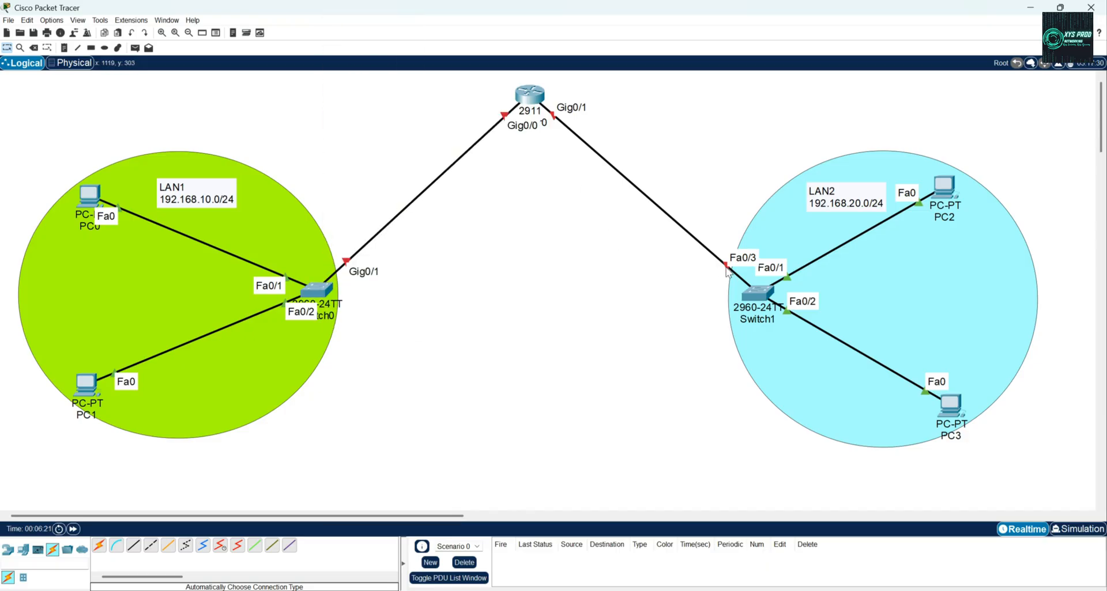
click(758, 290)
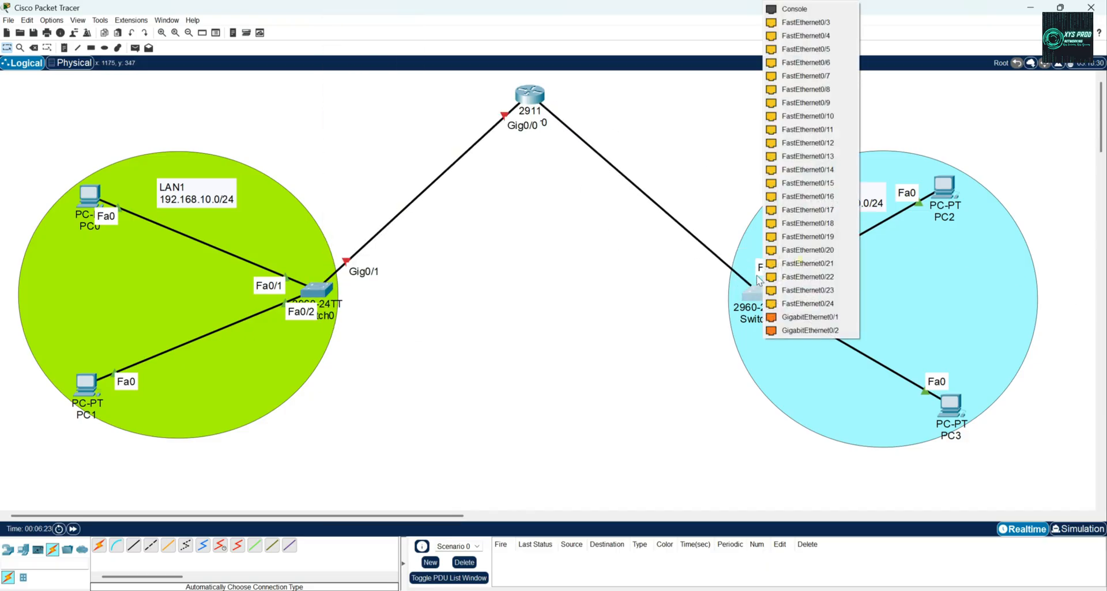
click(810, 317)
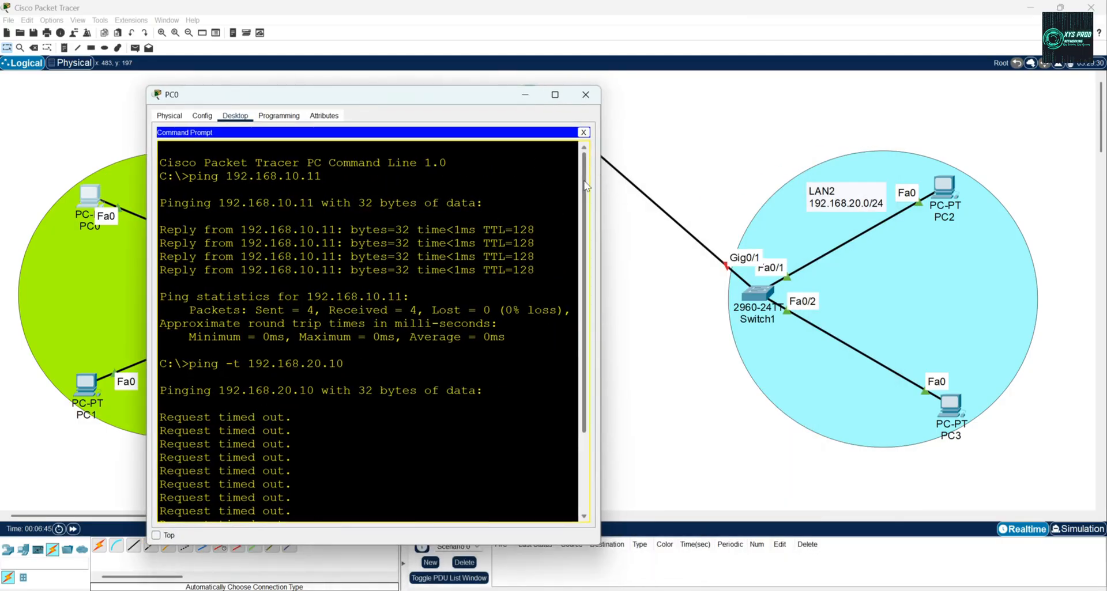
Review the output of the continuous ping in PC0's command prompt and put its window away.
drag(586, 185, 585, 374)
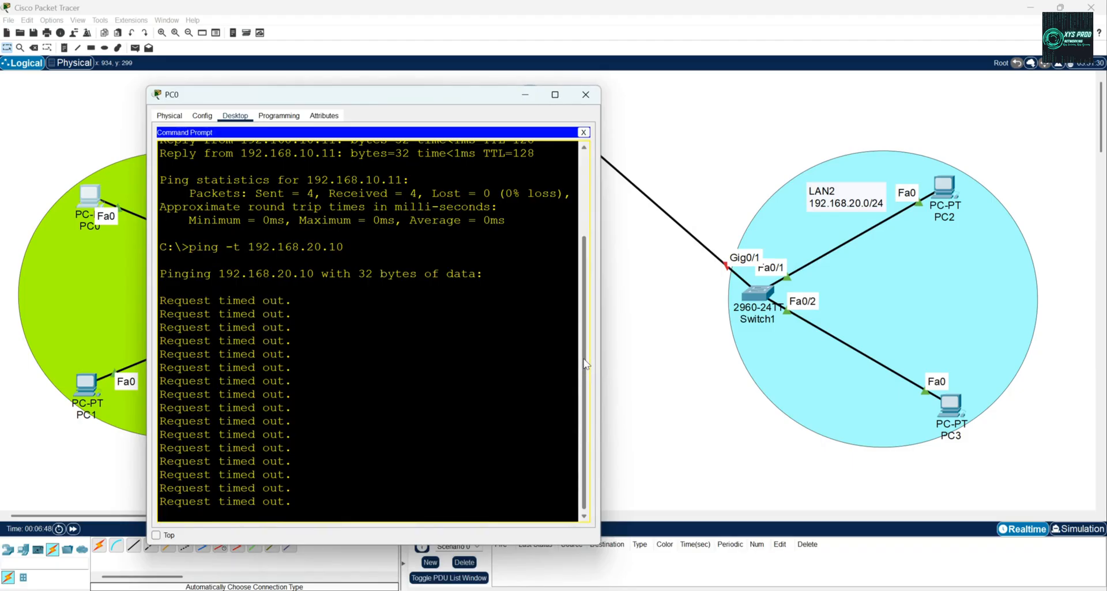
drag(585, 364, 523, 95)
click(522, 96)
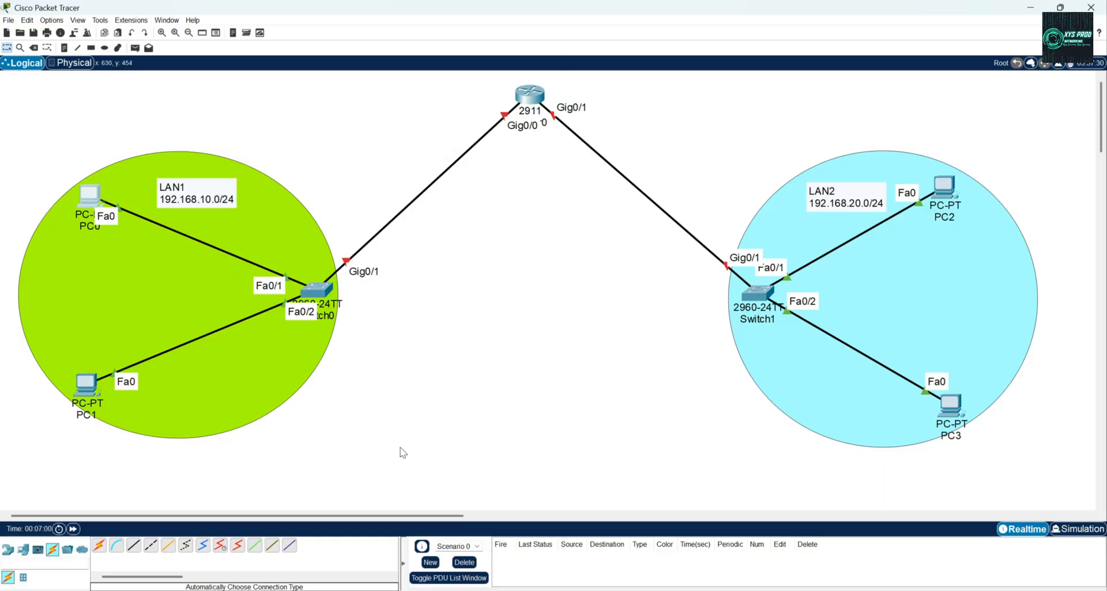
Add a Laptop-PT to the empty area between the two LANs, below Router0.
click(23, 551)
click(115, 547)
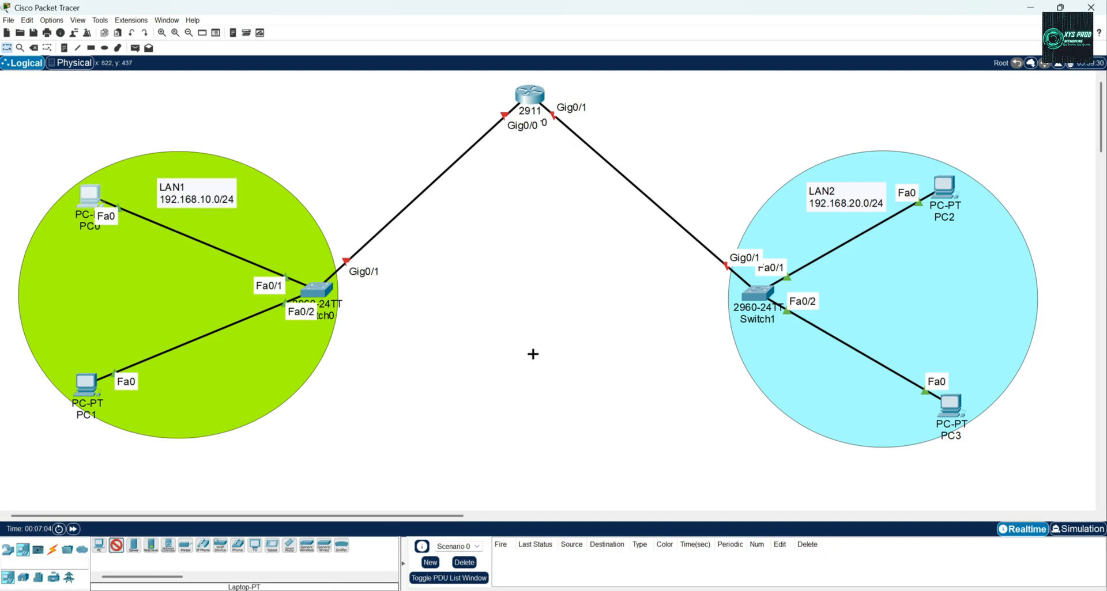
click(535, 354)
Connect the laptop's RS 232 port to Router0's console port with a console cable.
click(52, 549)
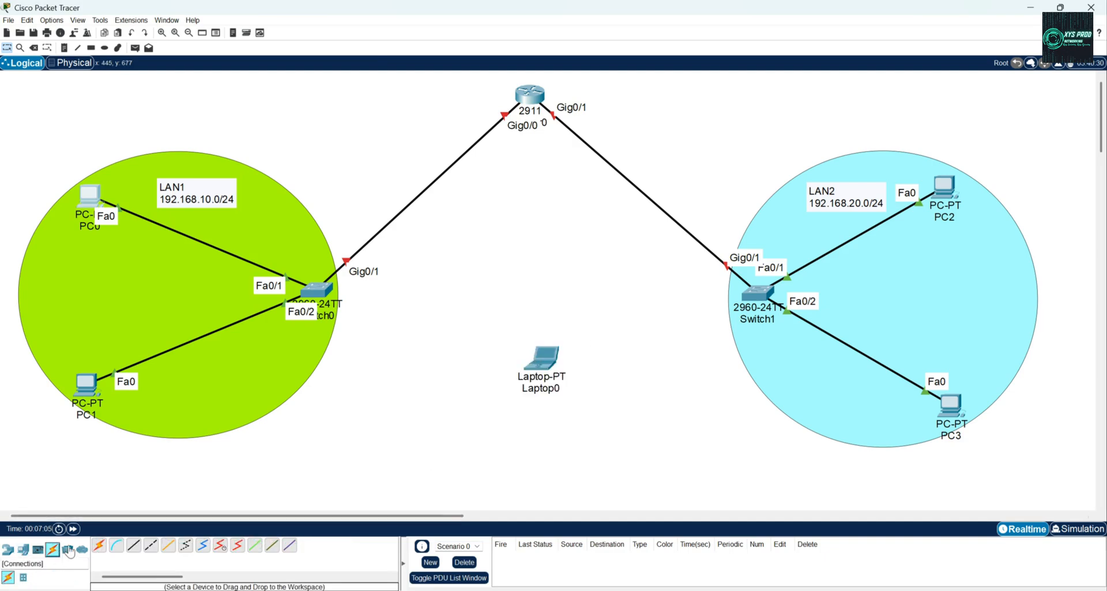
click(116, 545)
click(547, 362)
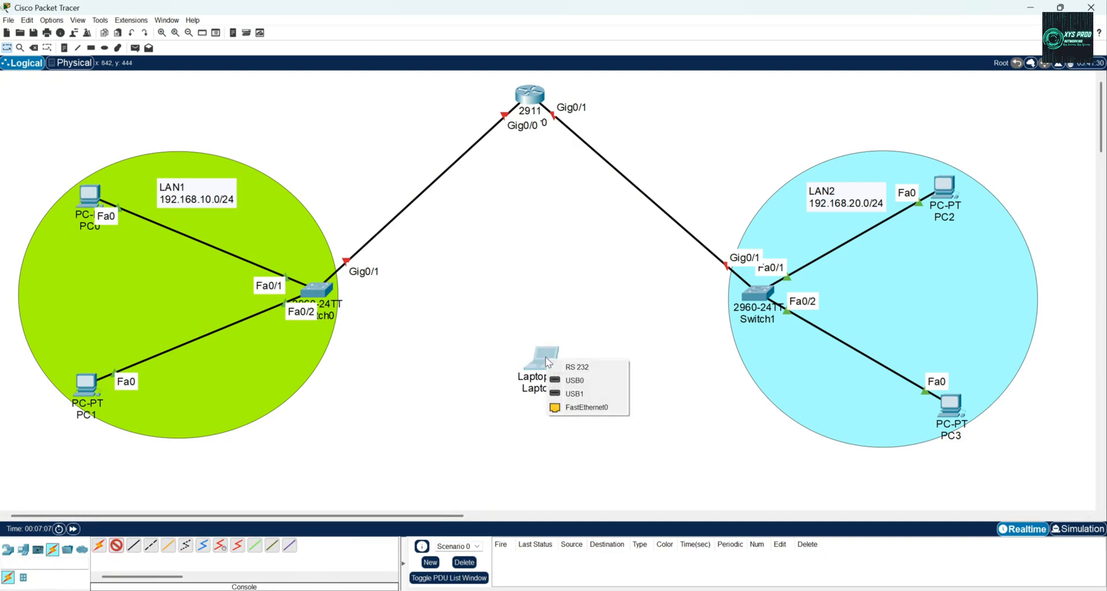
click(577, 367)
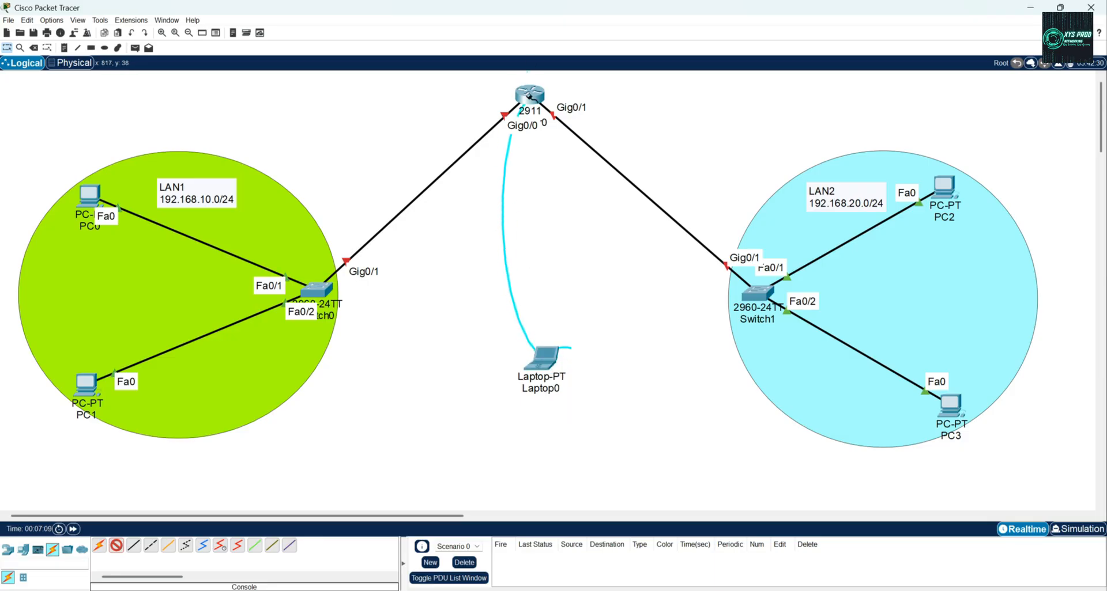
click(529, 95)
click(564, 119)
Move Laptop0 up closer to Router0 and open its terminal session with the default port settings.
drag(541, 360, 505, 222)
click(515, 229)
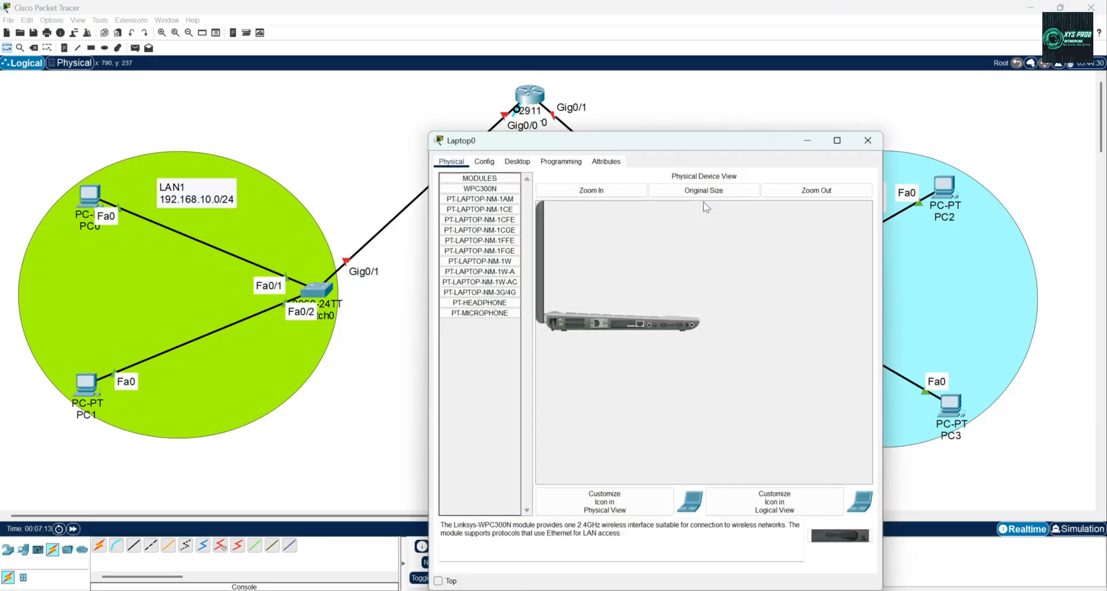
click(517, 161)
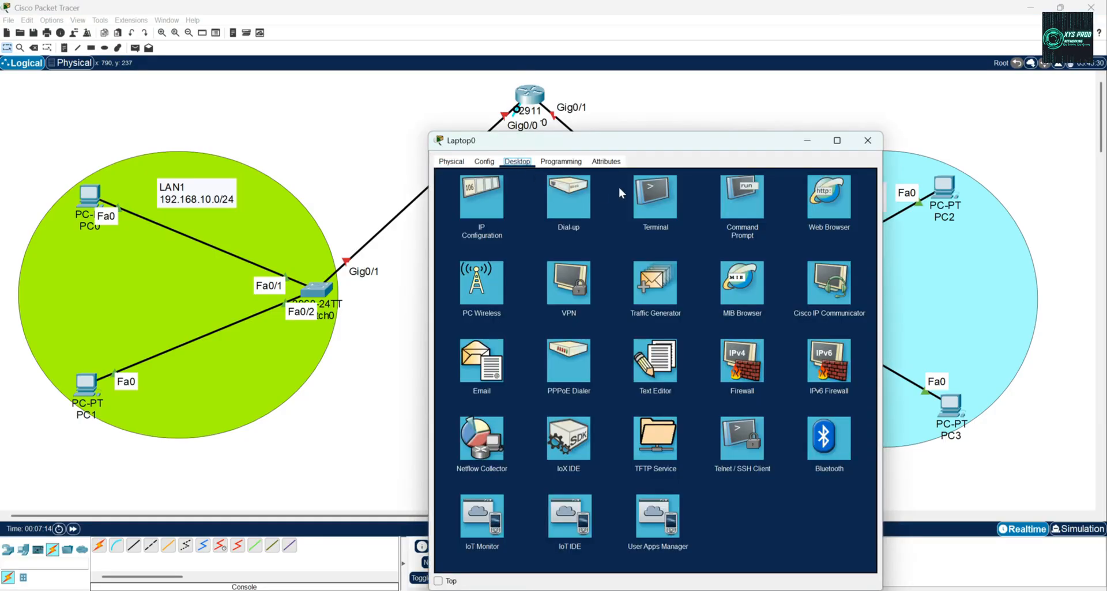
click(655, 203)
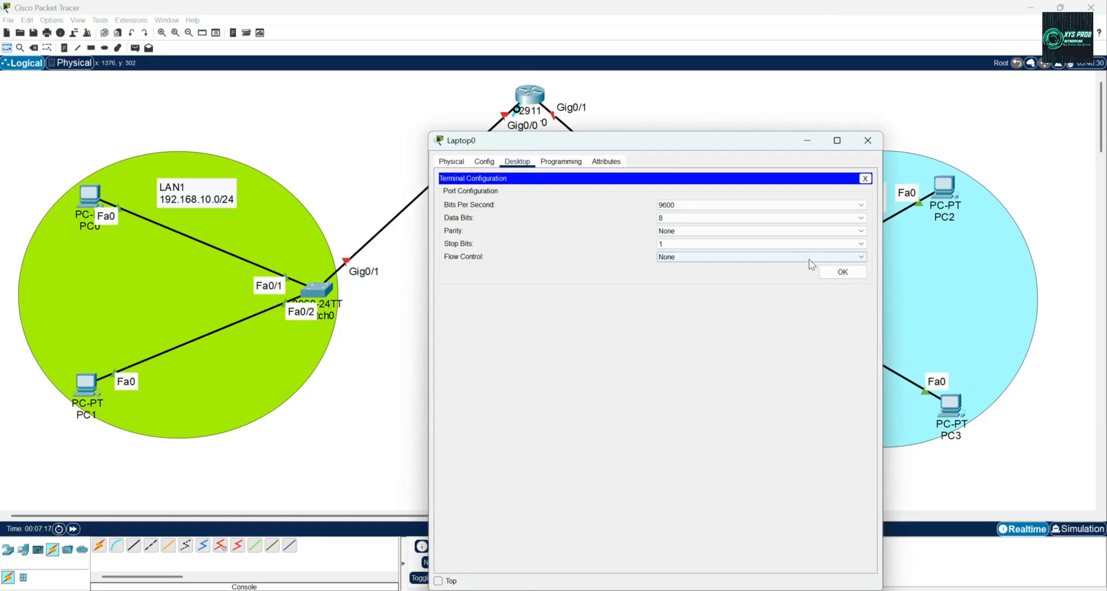
click(840, 272)
drag(687, 140, 860, 80)
drag(1038, 277, 972, 436)
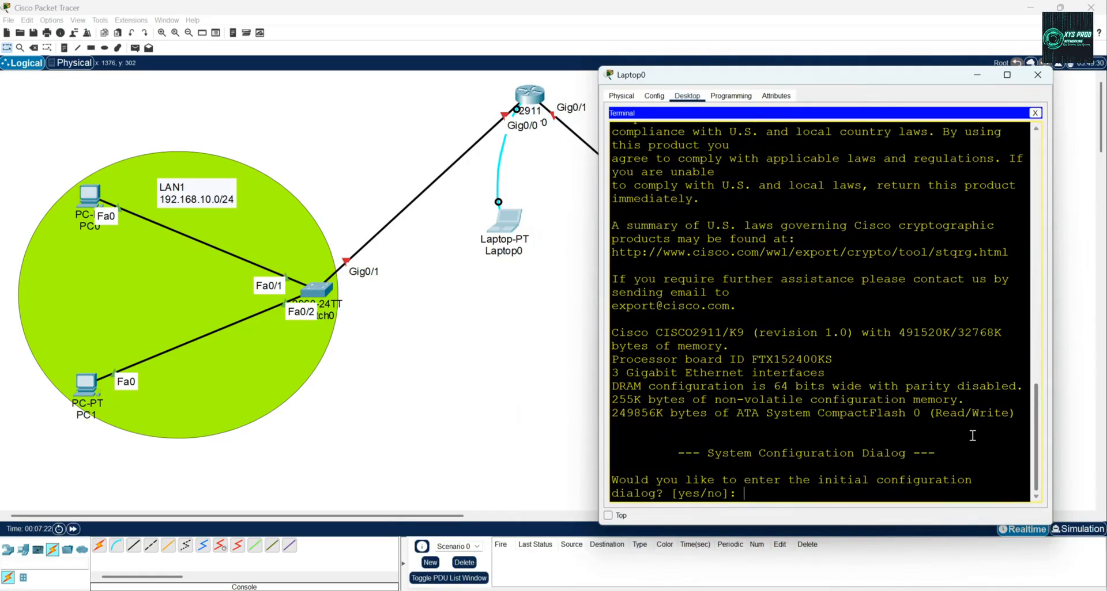
Answer no to the router's initial configuration dialog and bring up its command prompt.
text(o)
key(Return)
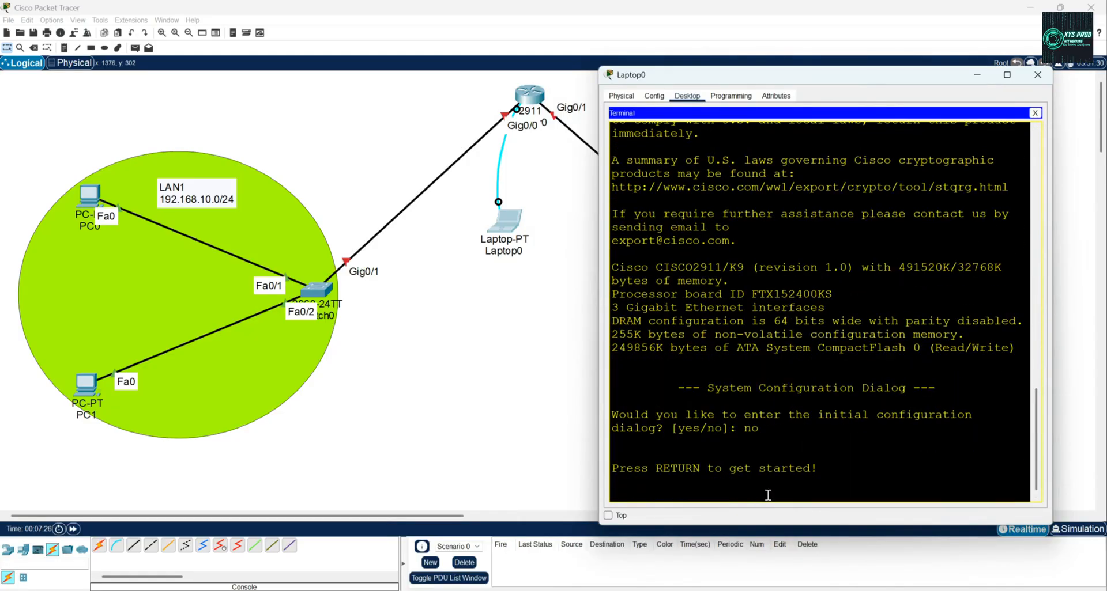
key(Return)
key(Return)
key(Return)
key(Return)
Enter privileged mode on the router with en and global configuration mode with conf t.
text(en)
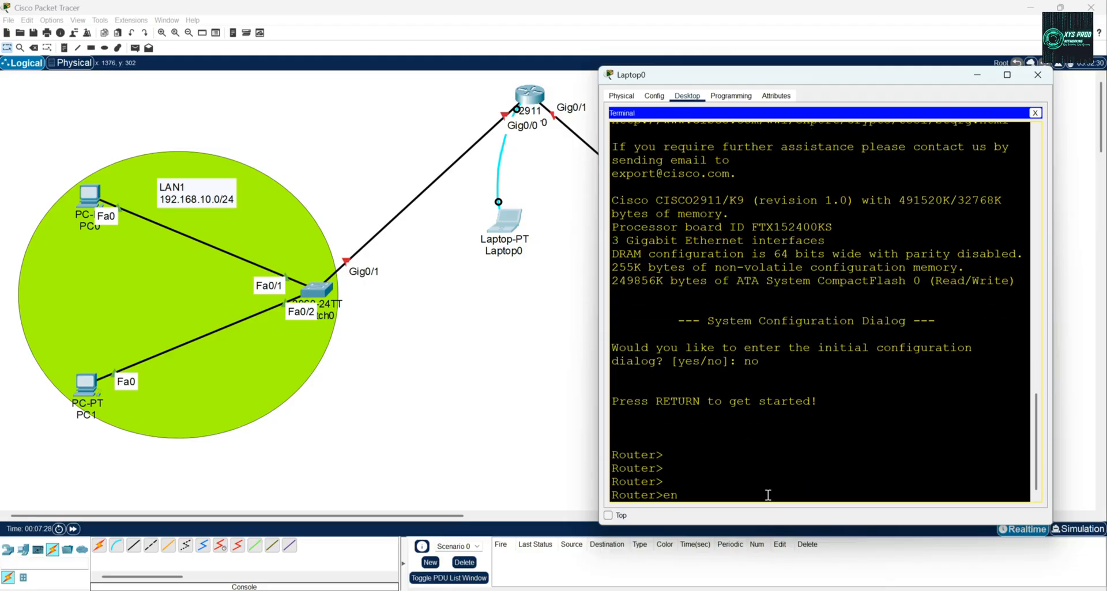
key(Return)
text(con)
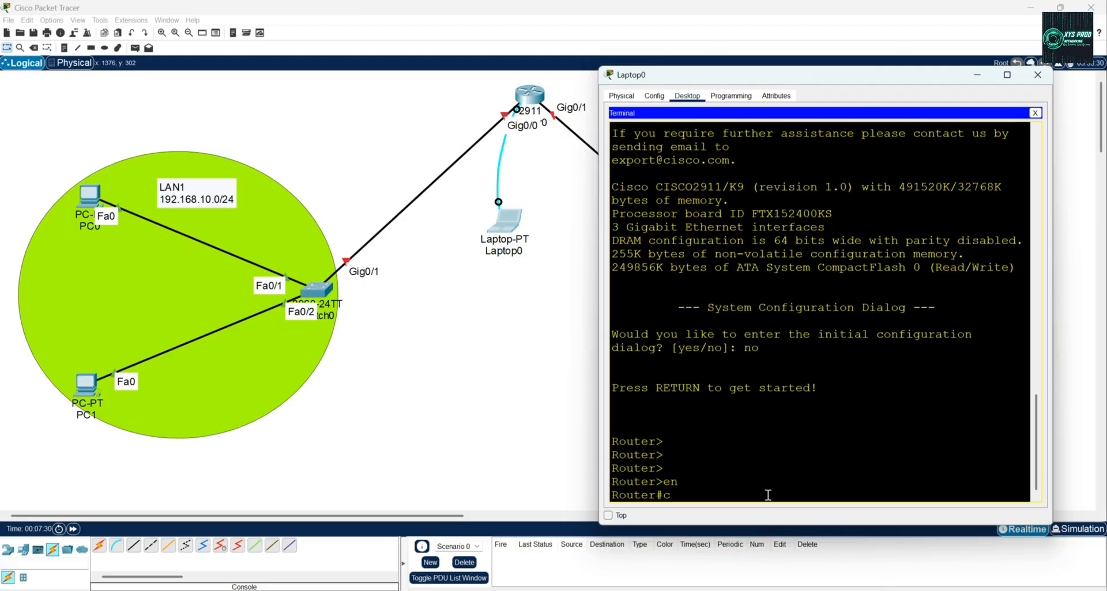
key(BackSpace)
key(BackSpace)
key(BackSpace)
text(conf t)
key(Return)
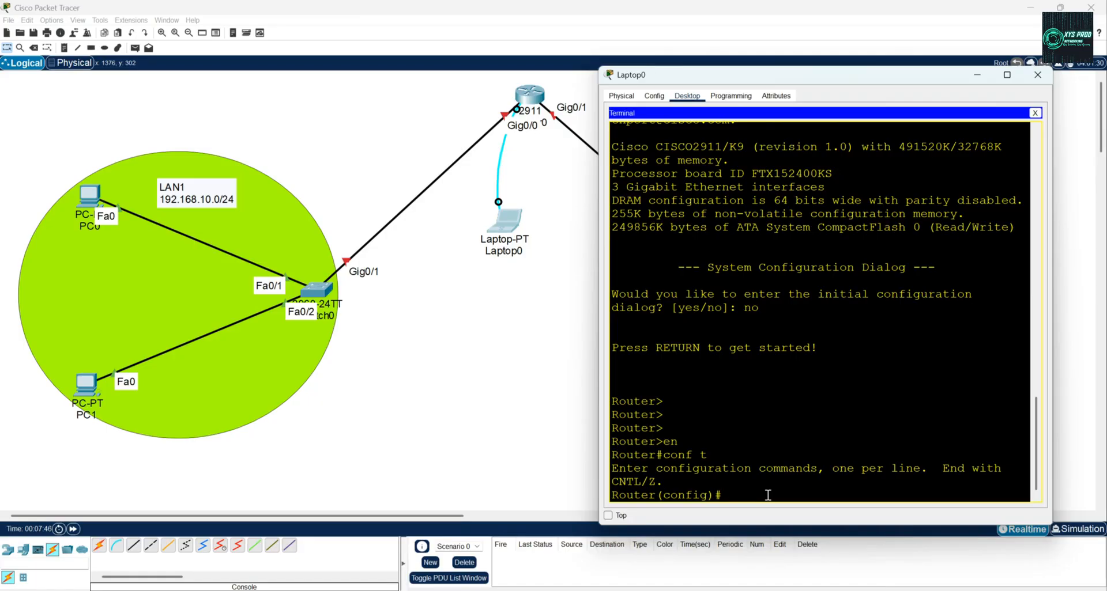
Assign IP address 192.168.10.1 with mask 255.255.255.0 to the router's interface gi 0/0.
text(int gi 0/0)
key(Return)
text(ip ad)
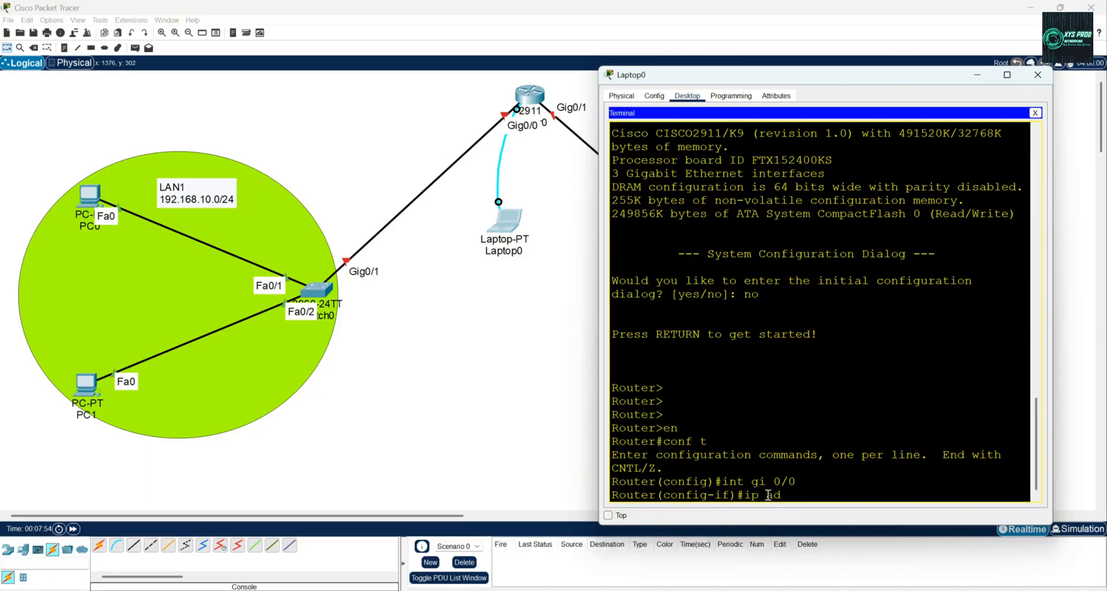
key(Tab)
text(192.168.)
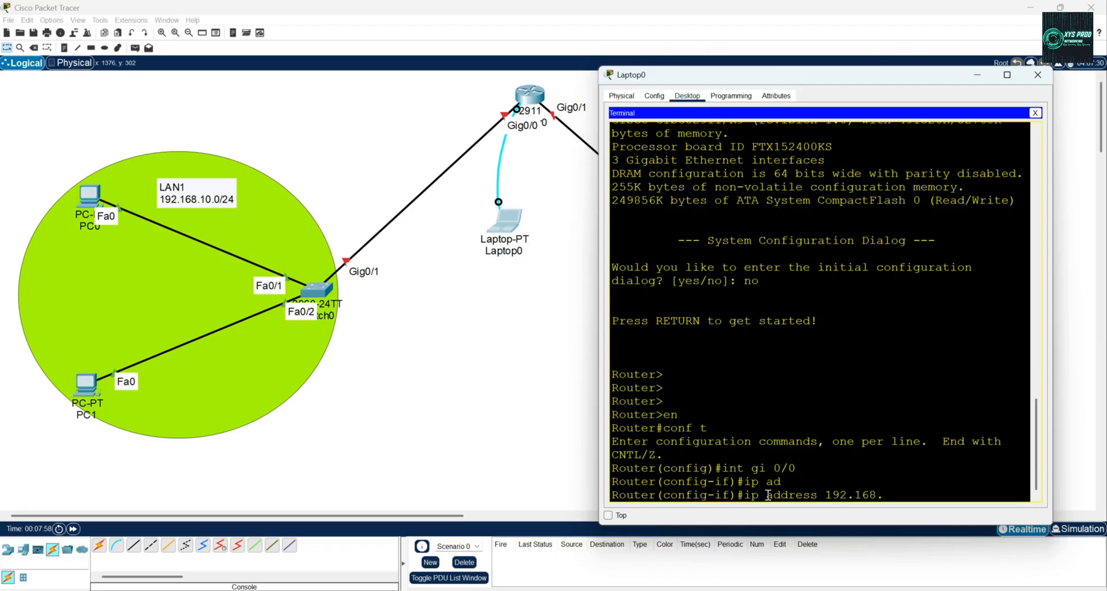
text(10.)
text(255255)
key(BackSpace)
key(BackSpace)
key(BackSpace)
text(.255.255.2)
key(BackSpace)
text(0)
key(Return)
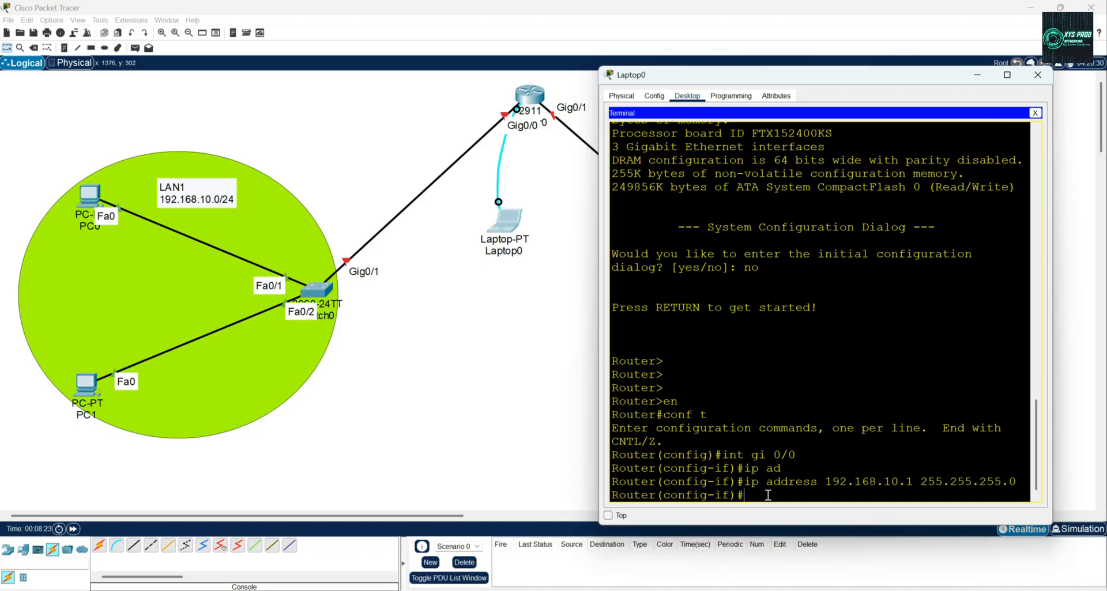
Enable interface gi 0/0 with no shutdown and return to global configuration mode.
text(no s)
key(Tab)
text(h)
key(Tab)
key(Return)
key(Return)
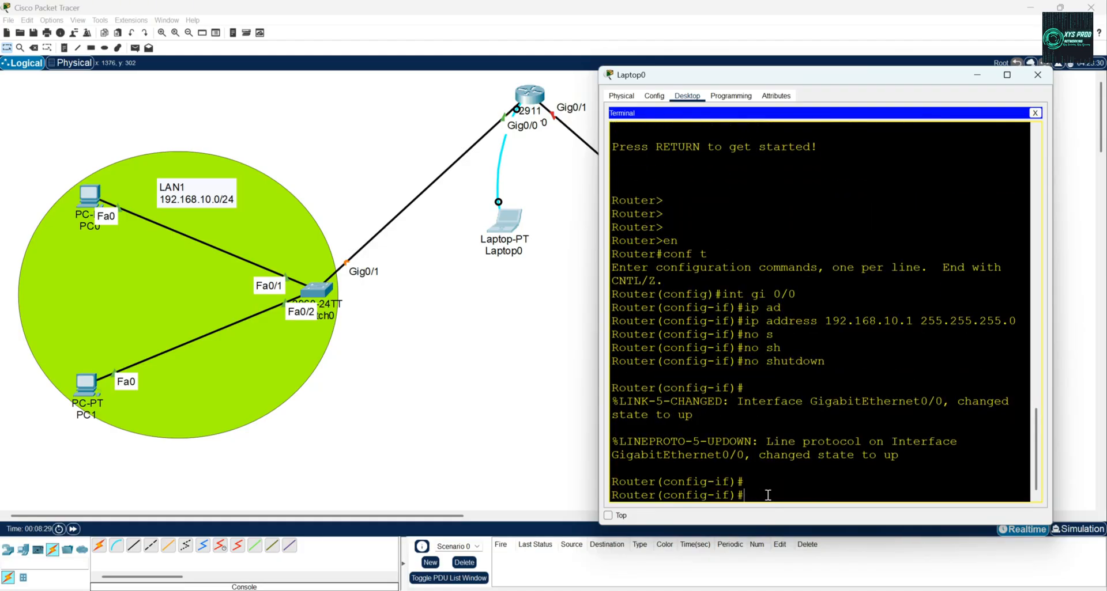
key(Return)
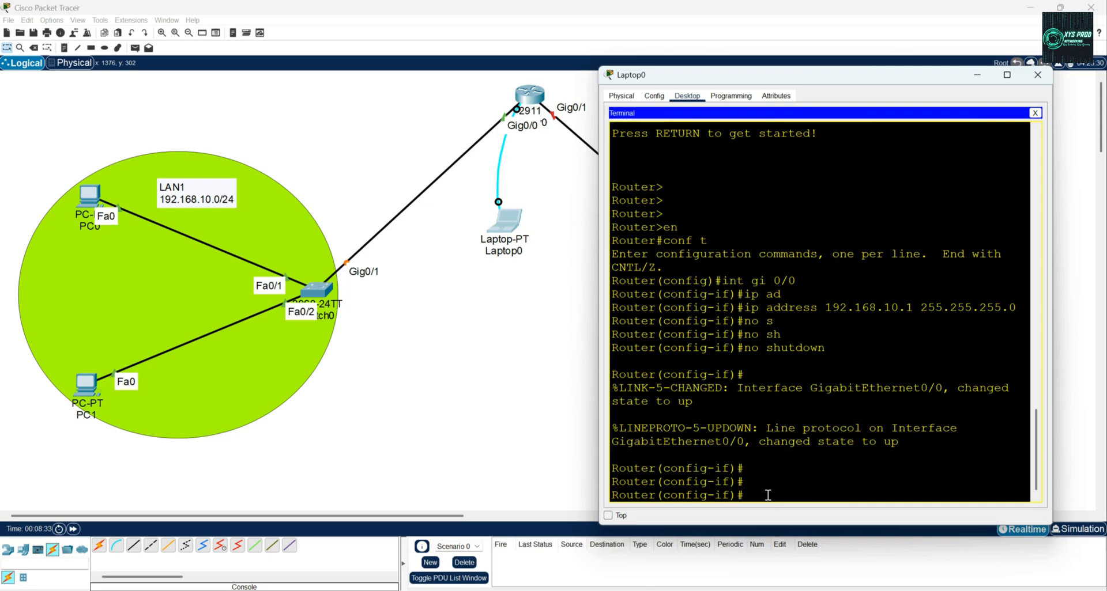
text(exit)
key(Return)
key(Return)
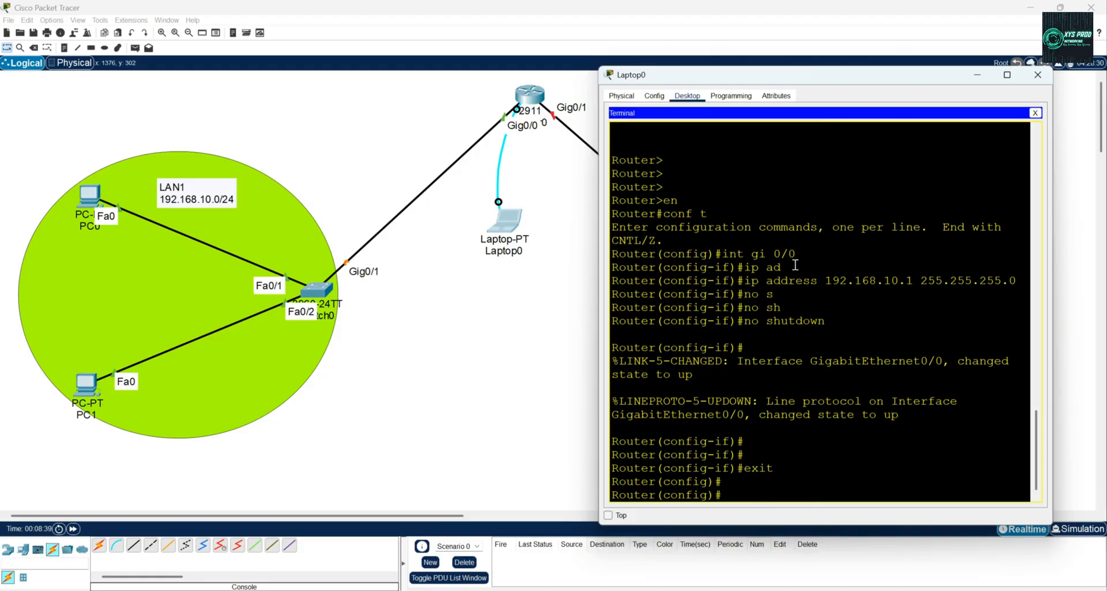
Assign IP address 192.168.20.1 with mask 255.255.255.0 to the router's interface gi 0/1.
drag(745, 75, 127, 65)
text(int gi 0/1)
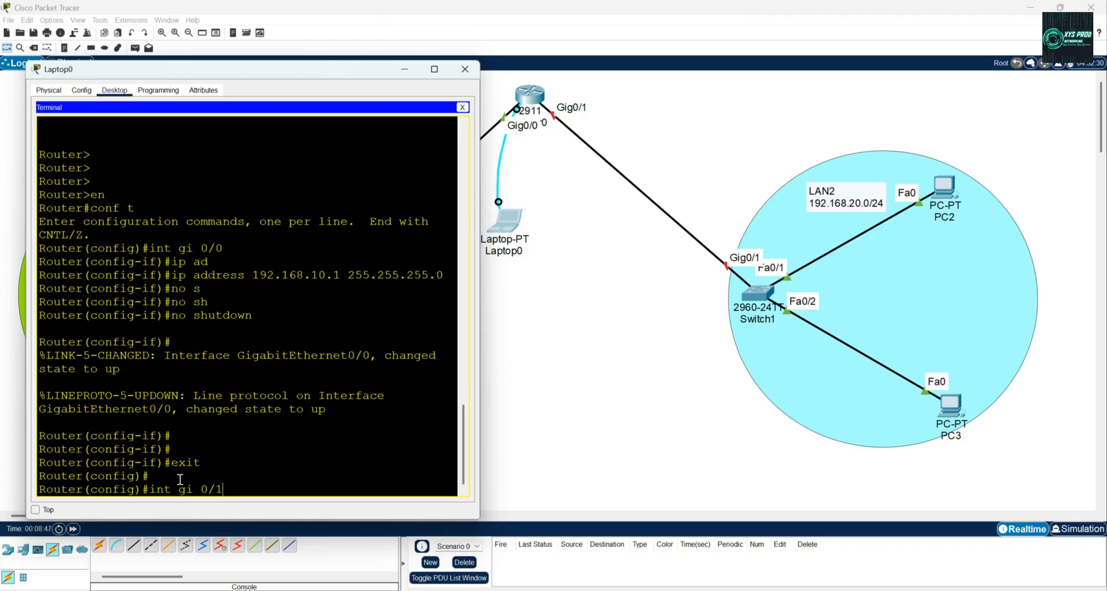
key(Return)
text(ip )
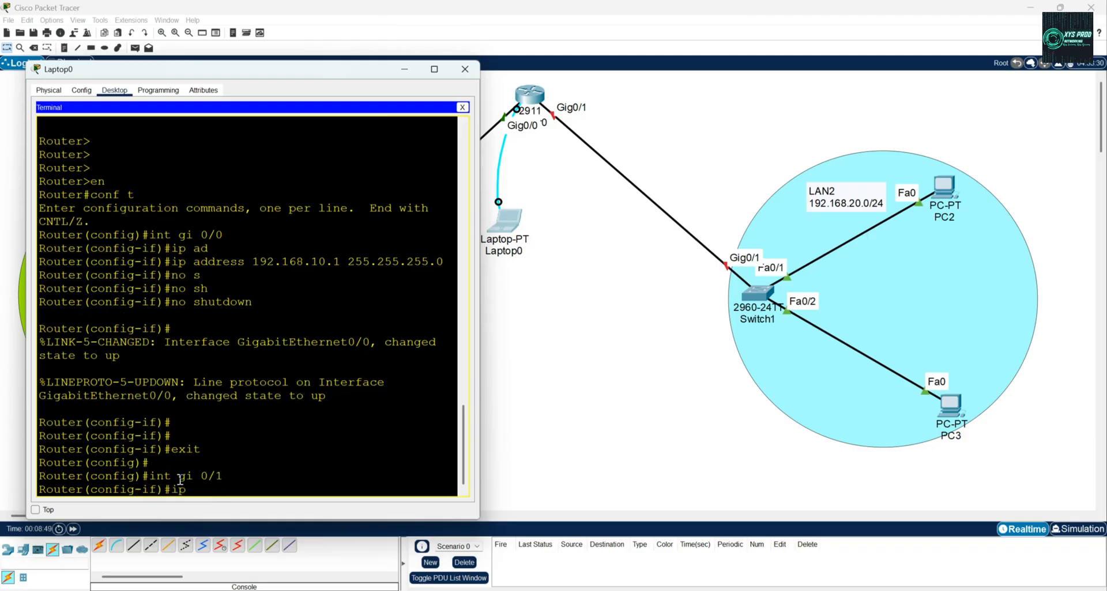
text(ad)
key(Tab)
text(192)
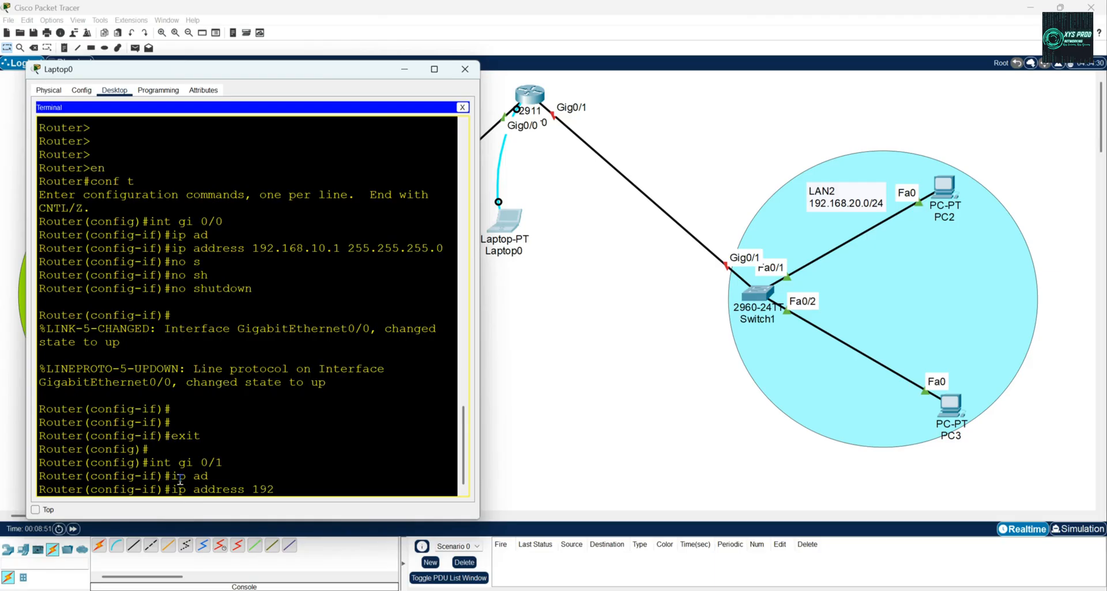
text(.168.20.1 255.255.255.0)
key(Return)
Enable interface gi 0/1 with no shutdown and return to global configuration mode.
text(nos)
key(BackSpace)
text(sh)
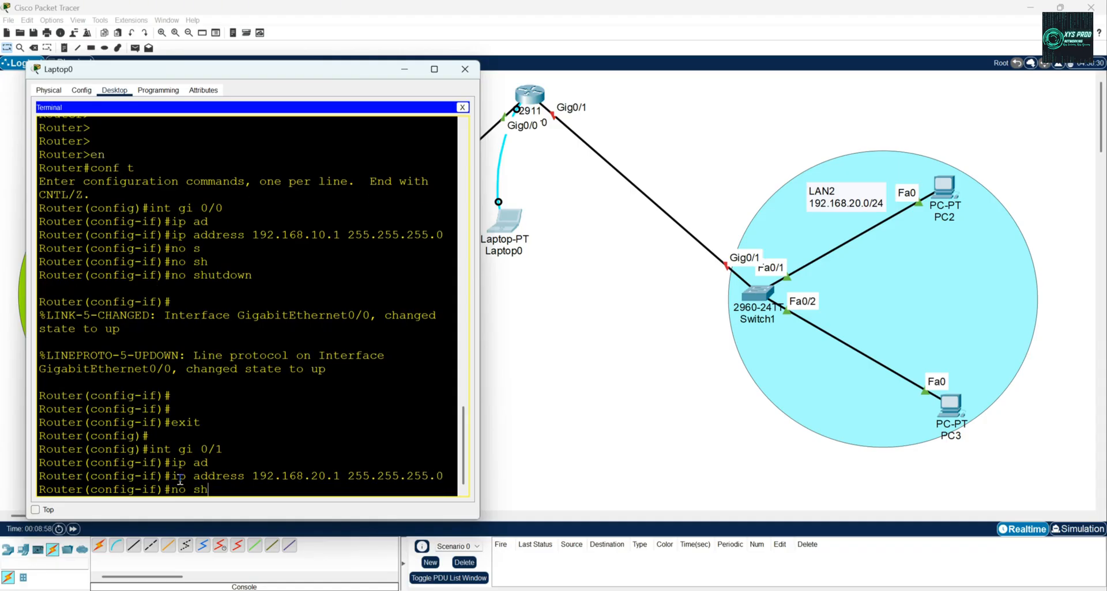
key(Tab)
key(Return)
key(Return)
text(exit)
Exit the router's global configuration mode and close Laptop0's window.
key(Return)
key(Return)
key(Return)
key(Return)
key(Return)
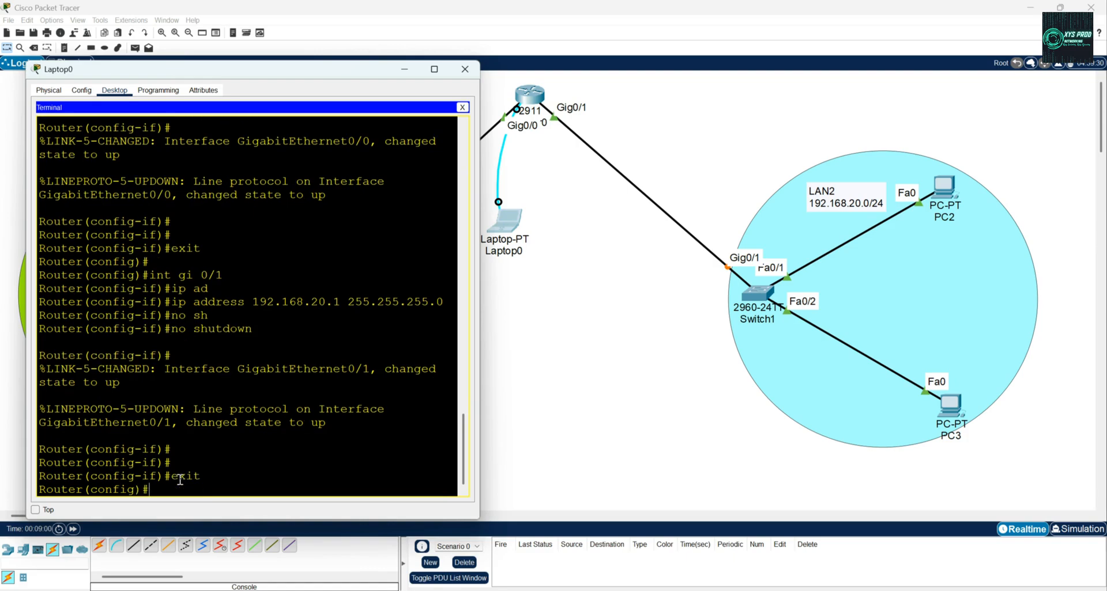
text(exit)
key(Return)
key(Return)
key(Return)
key(Return)
key(Return)
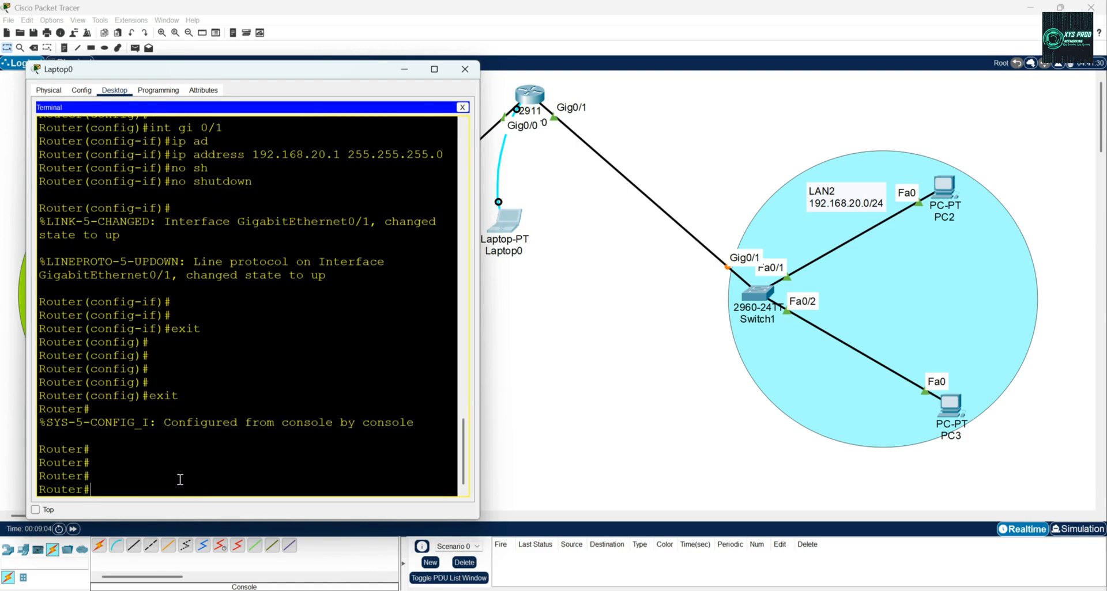
click(465, 69)
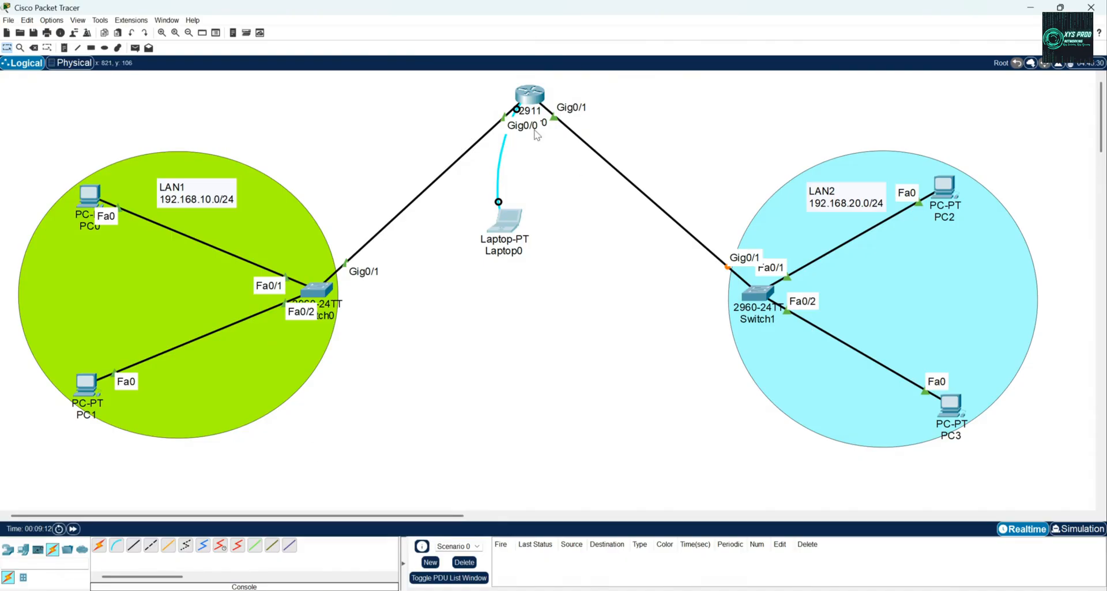
Set the default gateway to 192.168.10.1 in PC0's IP configuration and close that configuration.
click(92, 196)
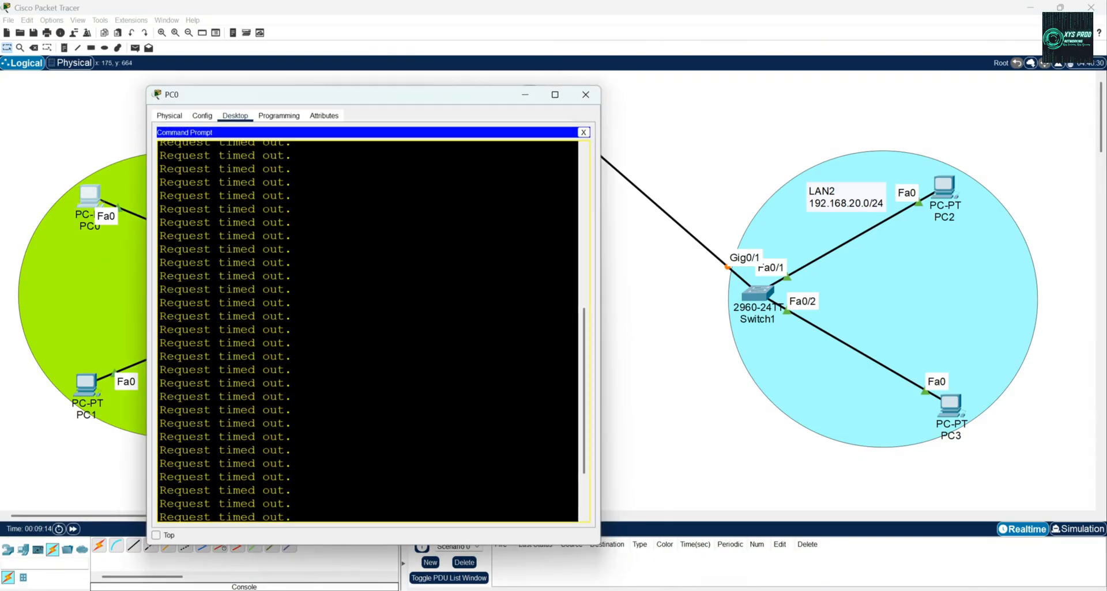
drag(380, 105, 811, 119)
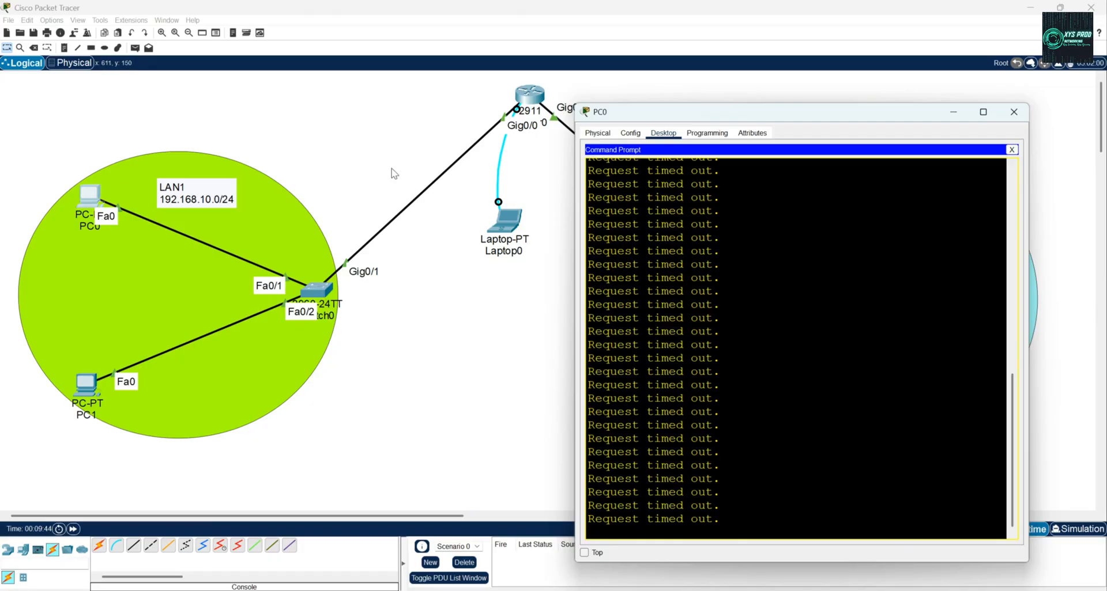
drag(798, 119, 864, 94)
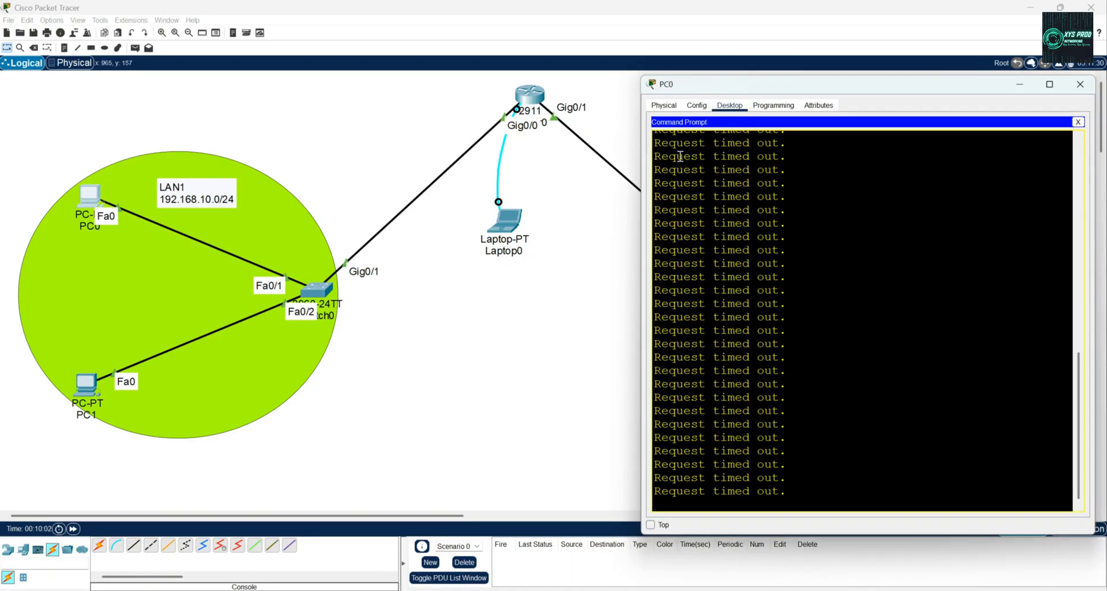
click(662, 106)
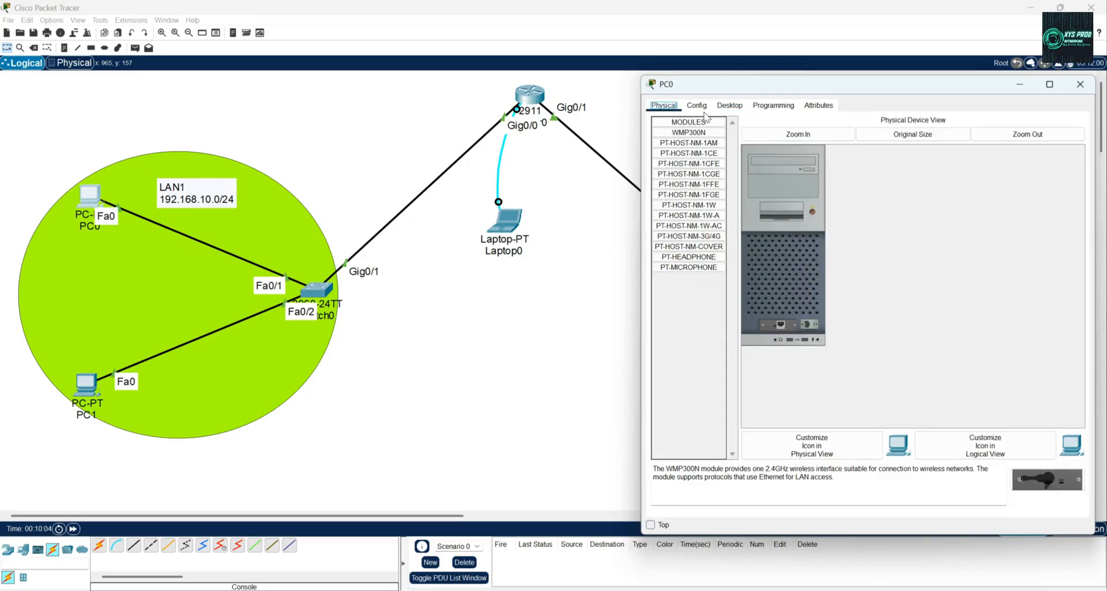
click(698, 107)
click(729, 107)
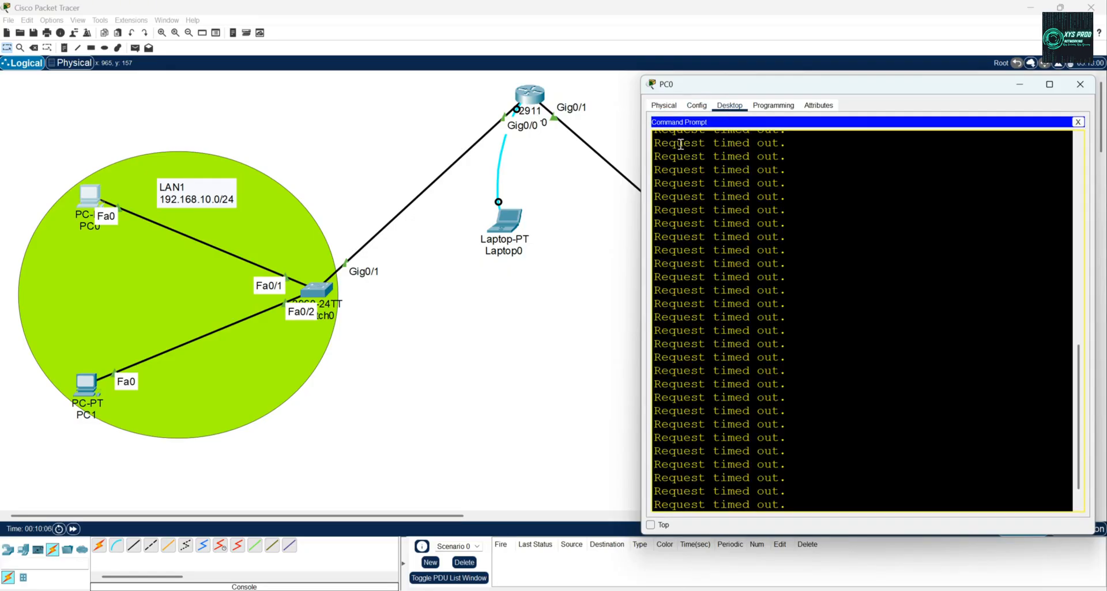
click(1078, 122)
click(682, 130)
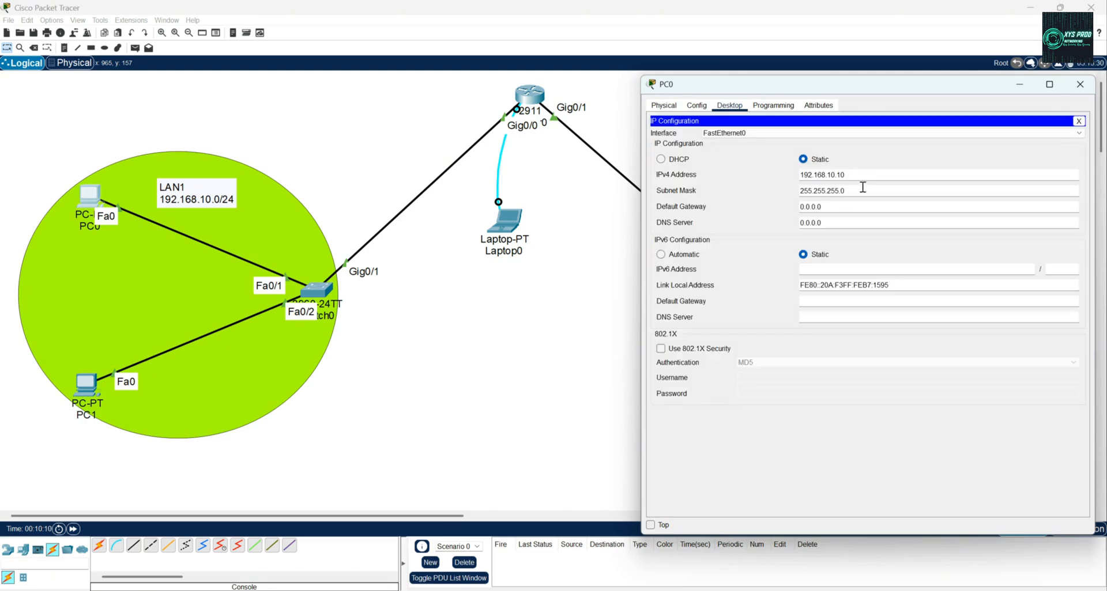
drag(838, 205, 636, 202)
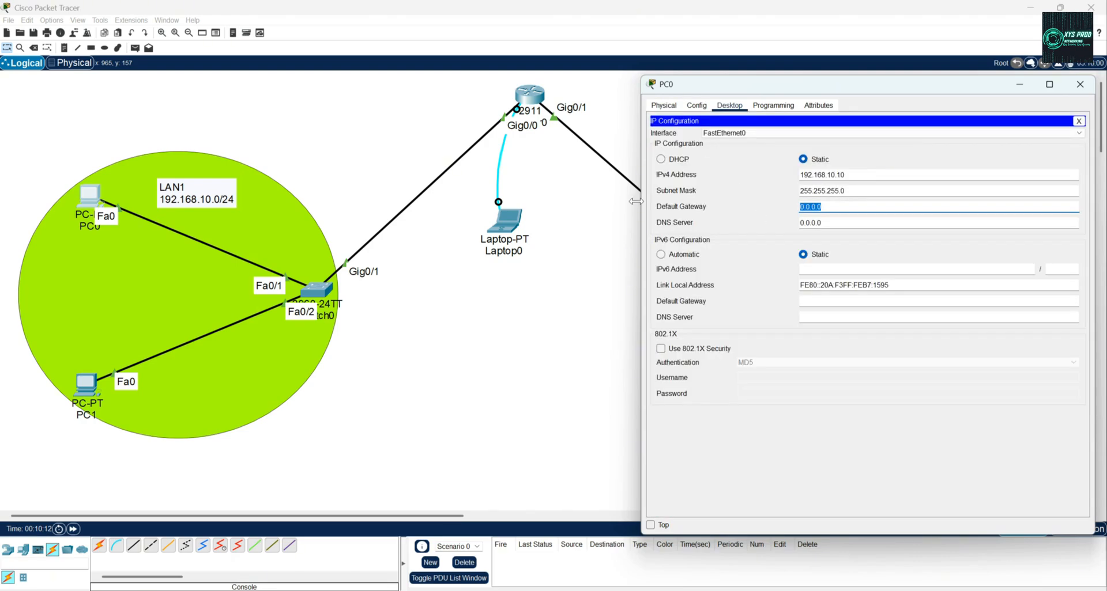
text(192.168.10.1)
click(1079, 121)
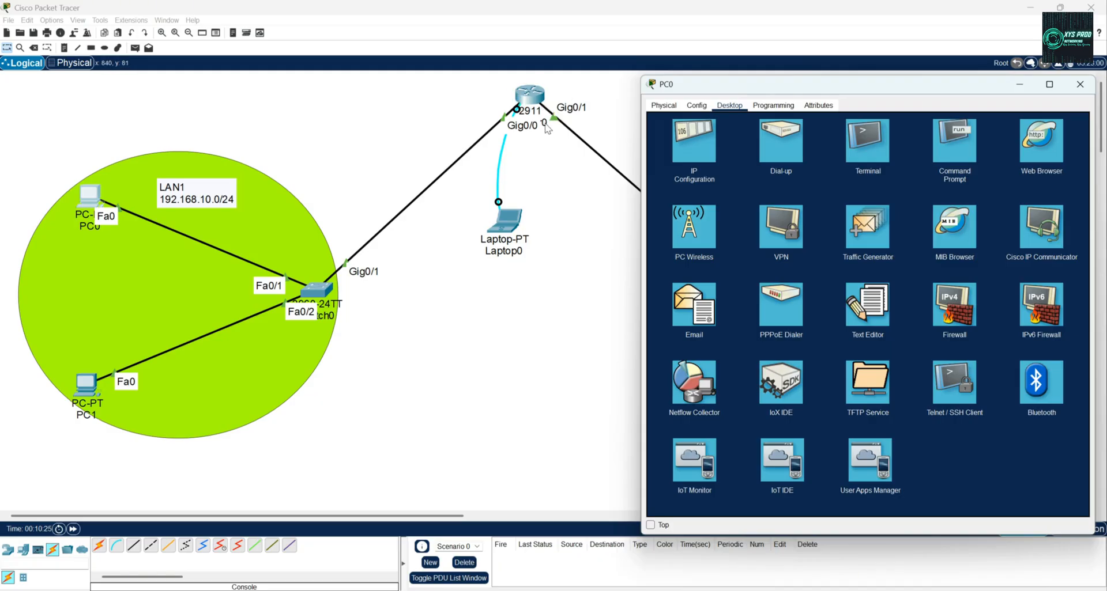
Reopen PC0's command prompt and keep its window on top of the others, with PC2's device window also open.
drag(772, 85, 124, 120)
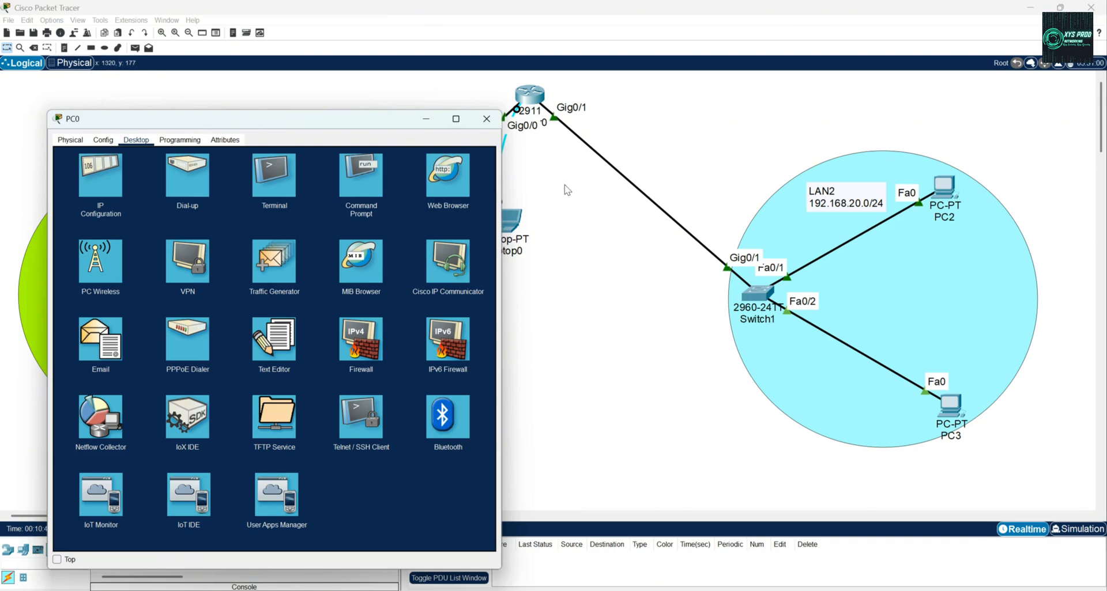
click(353, 184)
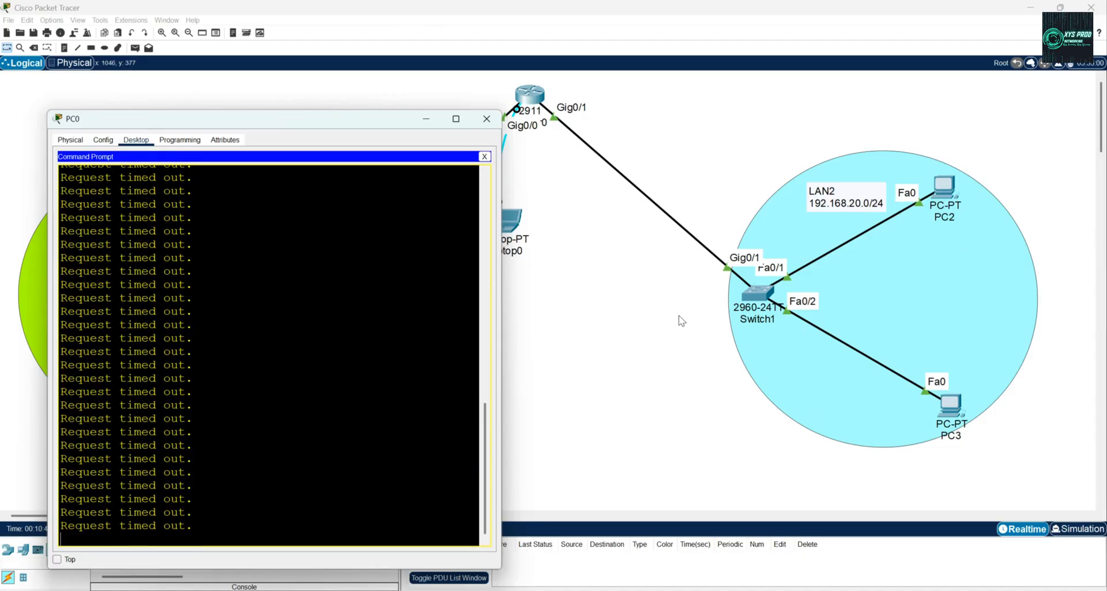
click(951, 193)
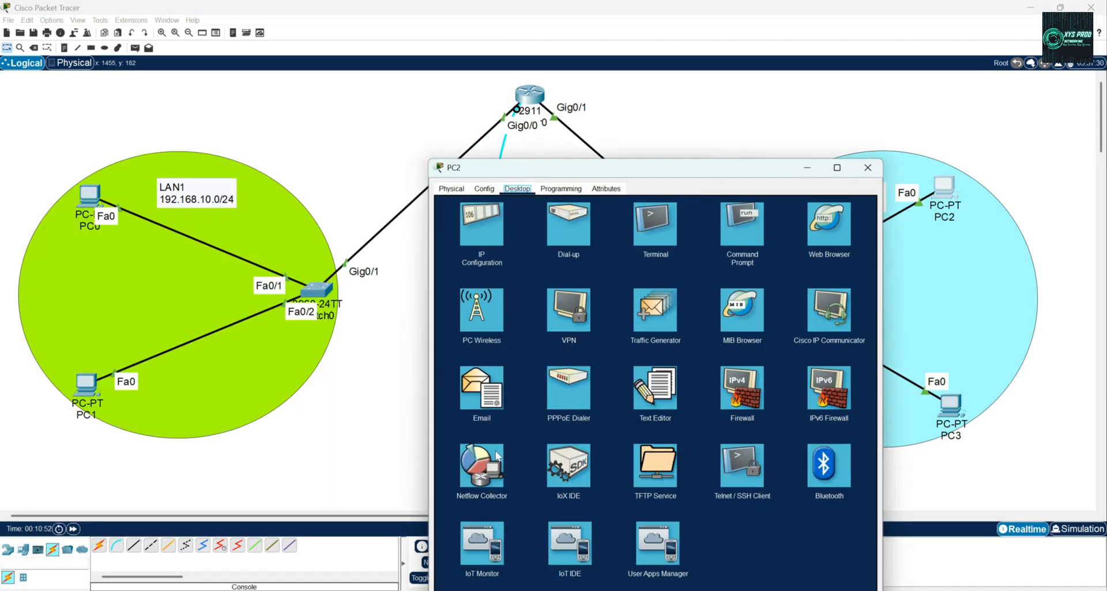
drag(715, 171, 853, 109)
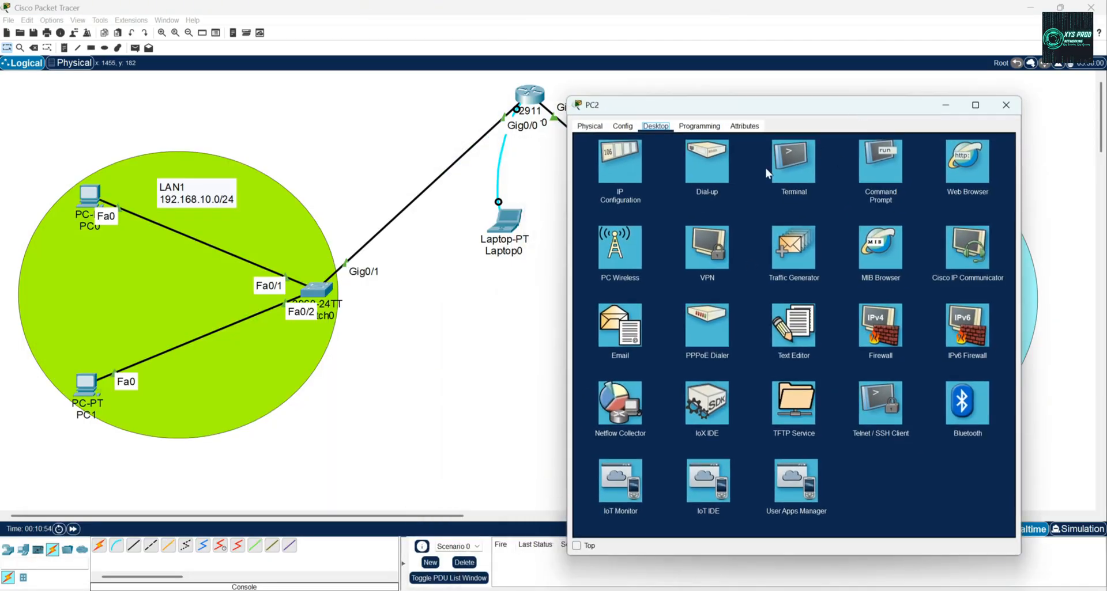
click(92, 200)
click(93, 200)
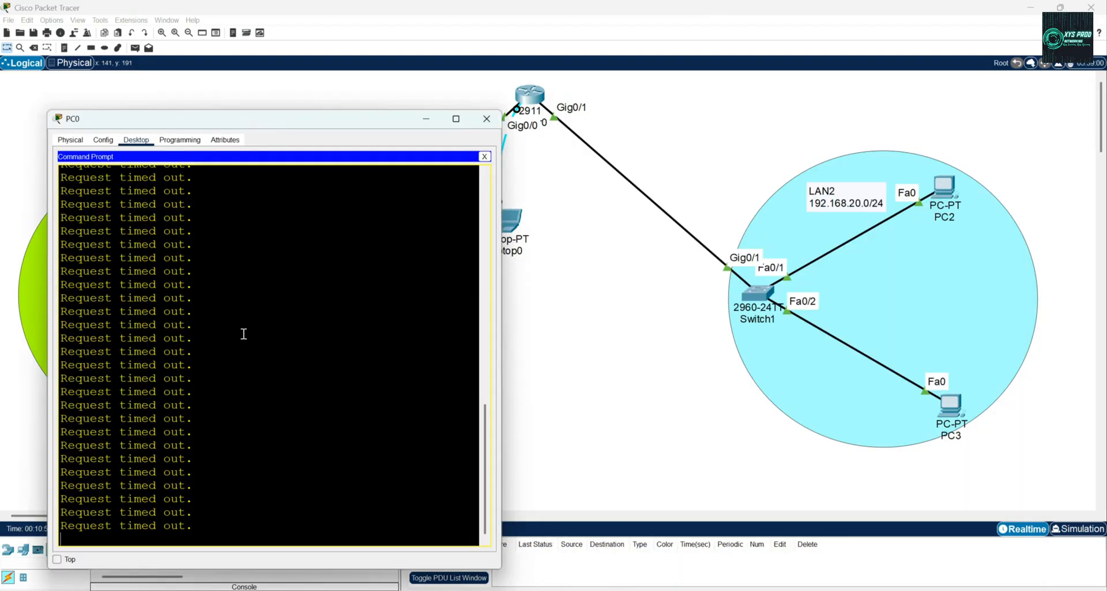
click(56, 560)
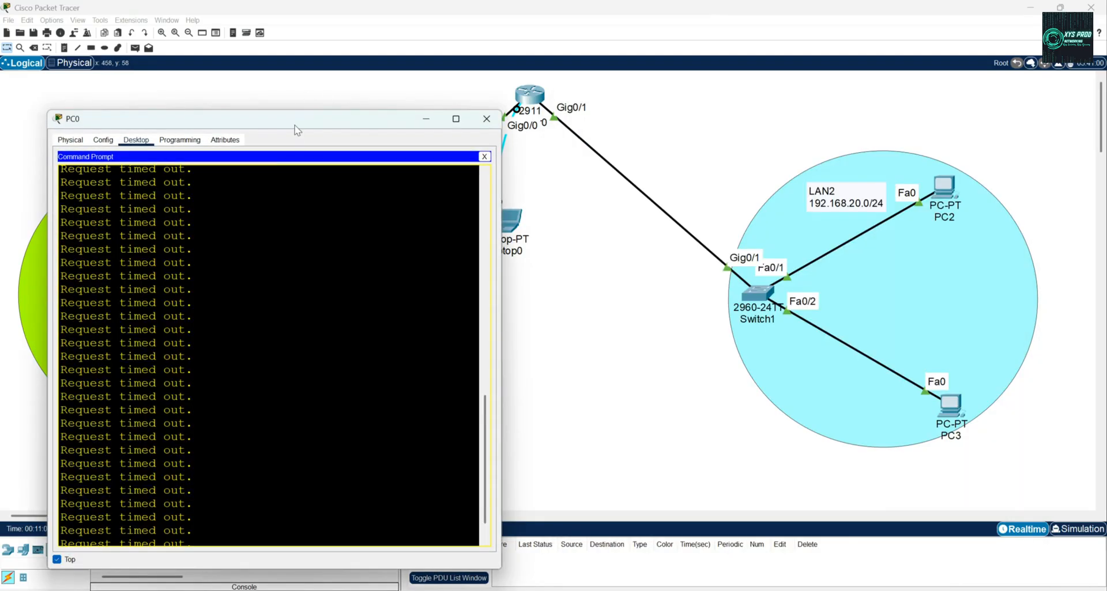
Set the default gateway to 192.168.20.1 in PC2's IP configuration and close PC2's window.
drag(295, 123, 251, 92)
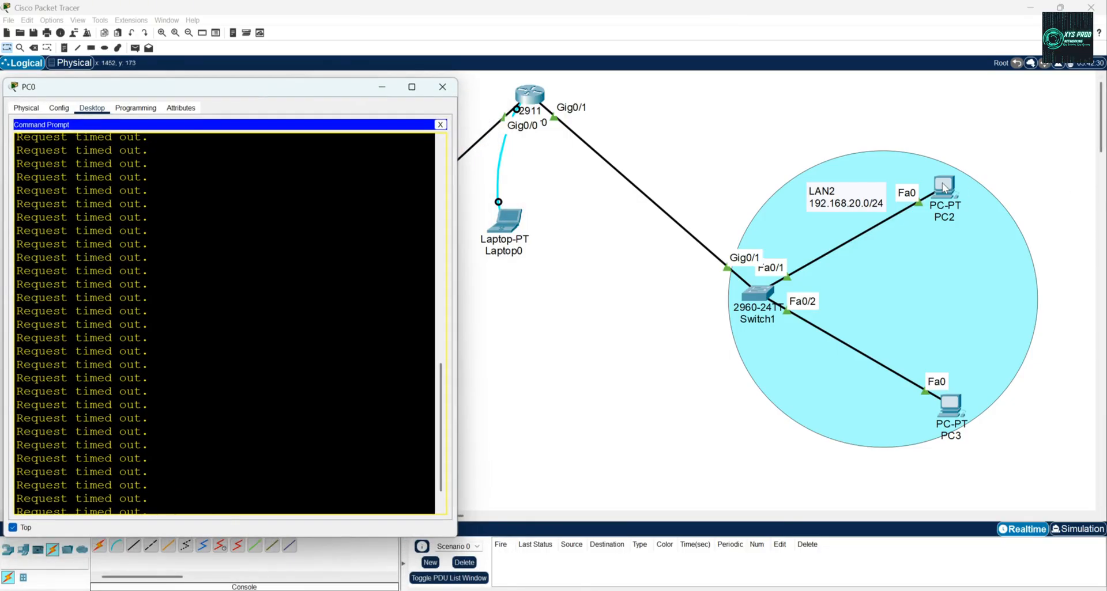
click(943, 188)
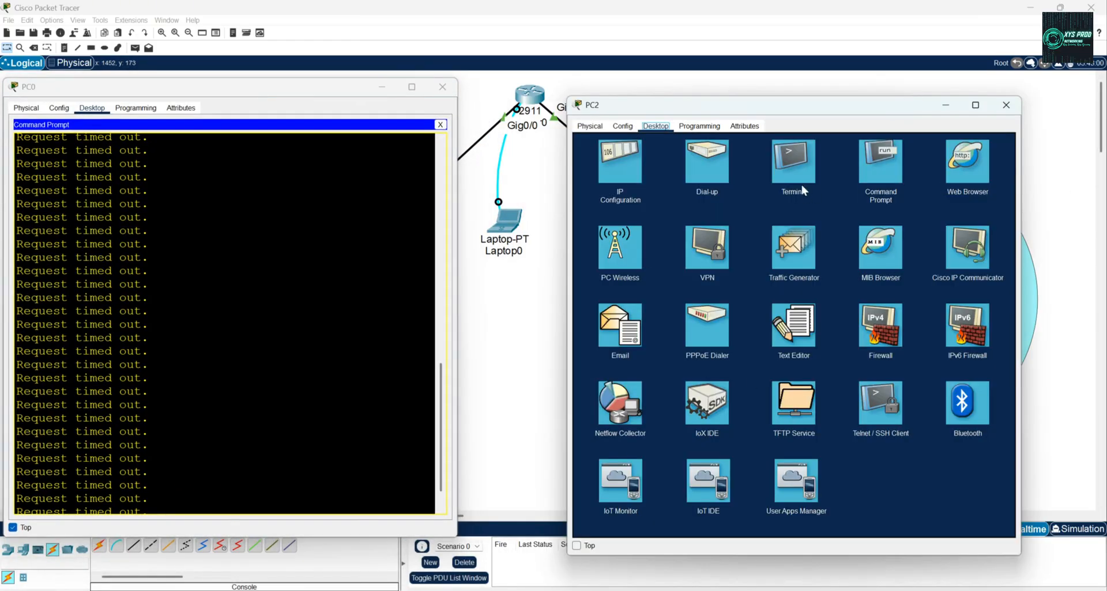
click(631, 172)
double_click(769, 229)
text(192.168.20.1)
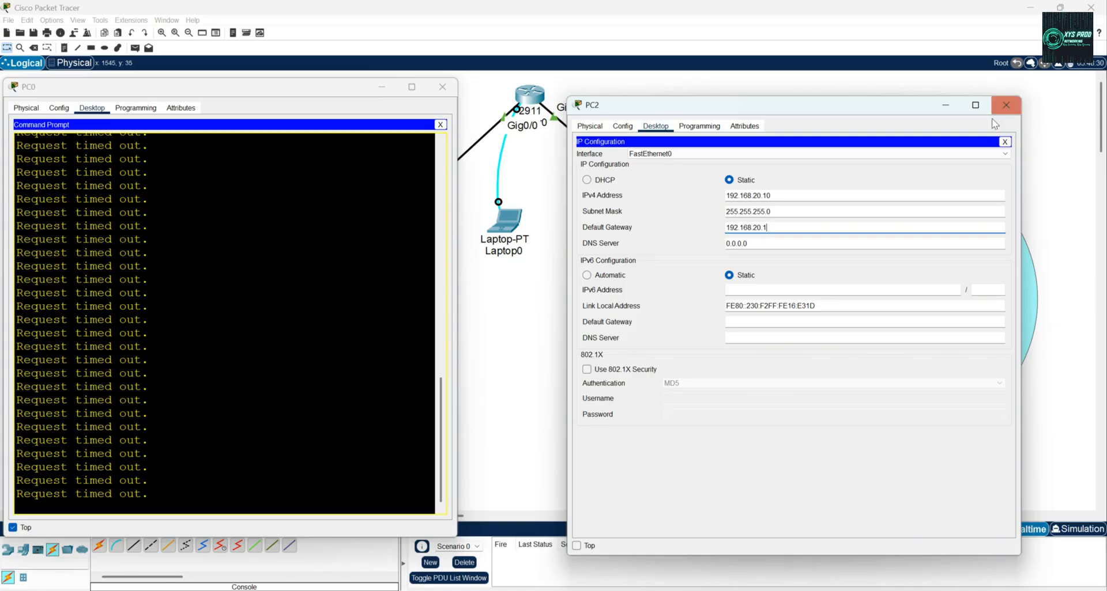
click(1004, 143)
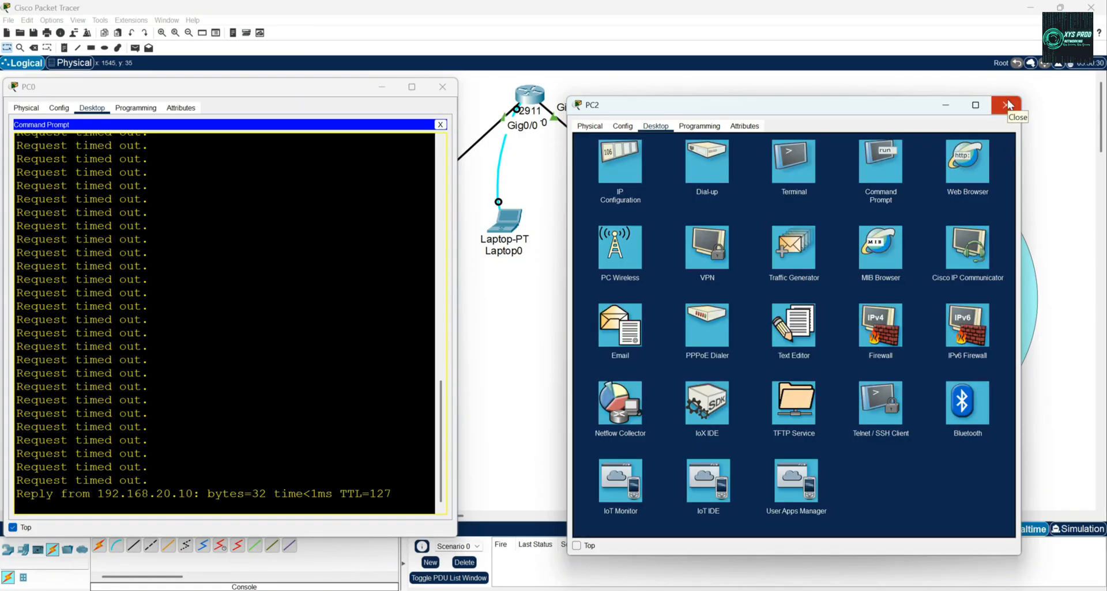
click(1006, 105)
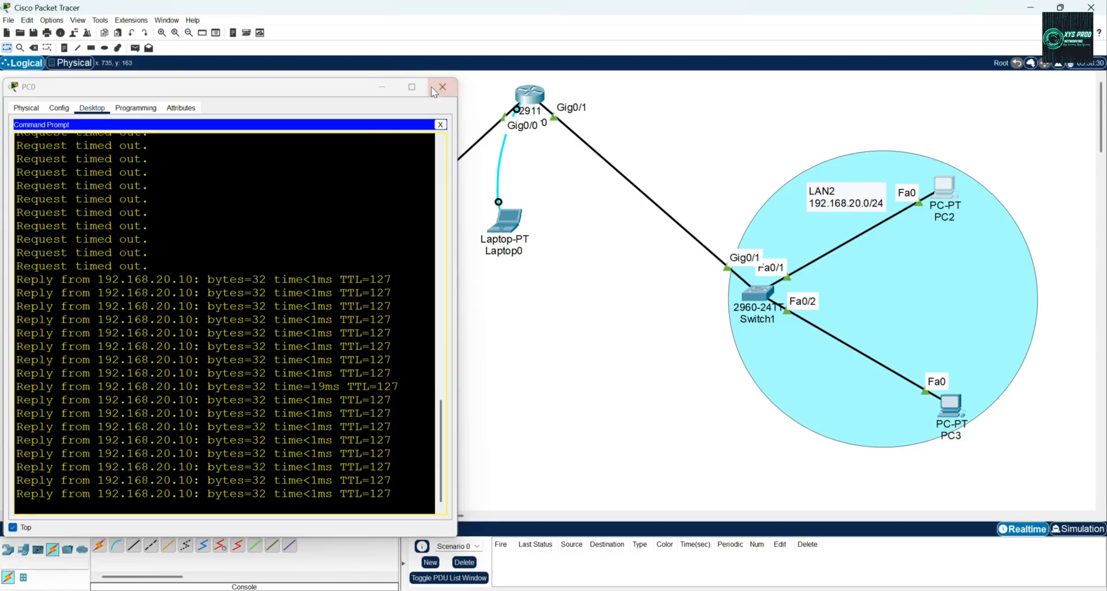
Stop keeping PC0's window on top and start a continuous ping to 192.168.20.11 from PC1's command prompt.
click(15, 530)
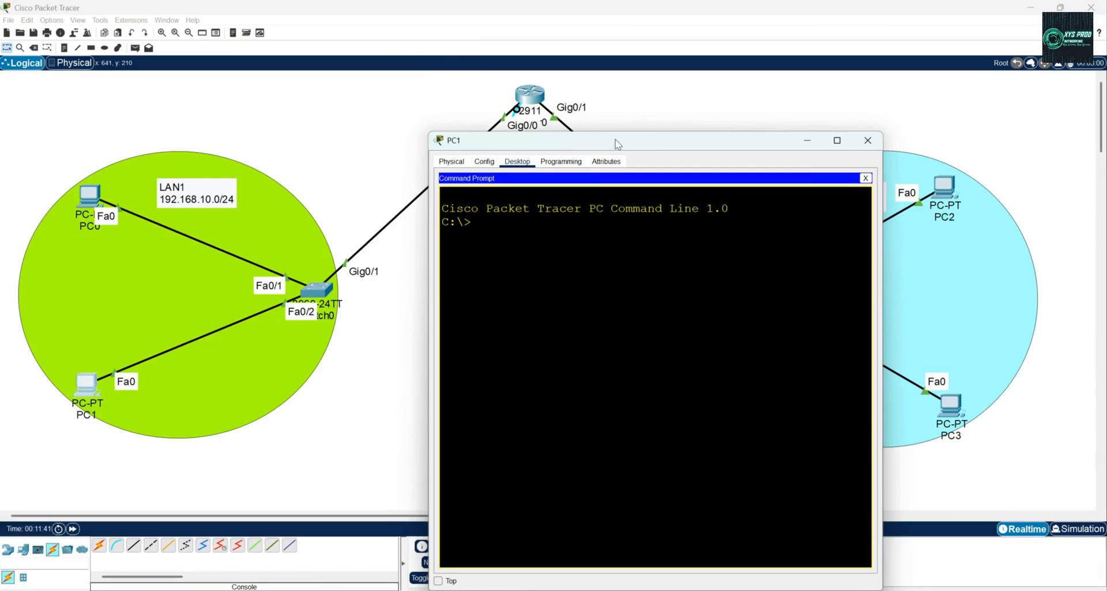
drag(618, 143, 336, 102)
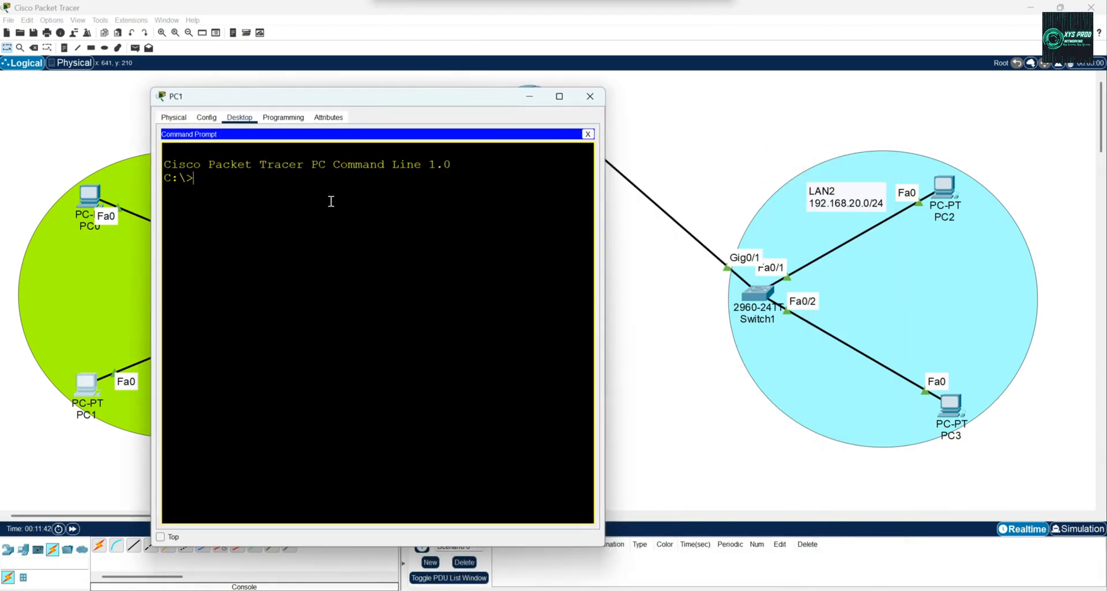
text(ping -t 192.16)
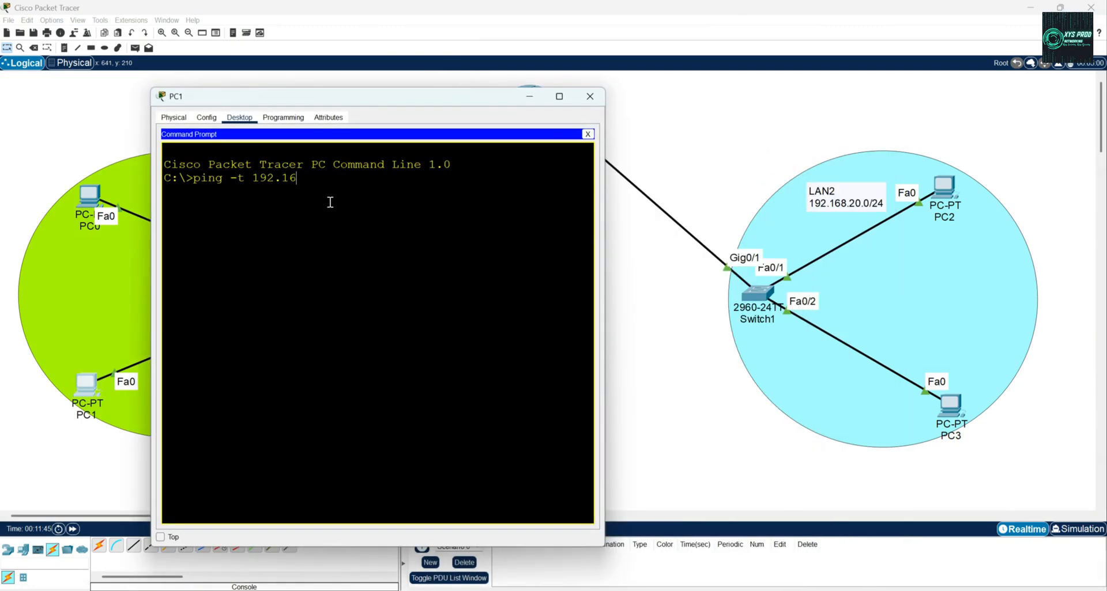
text(8.20.11)
key(Return)
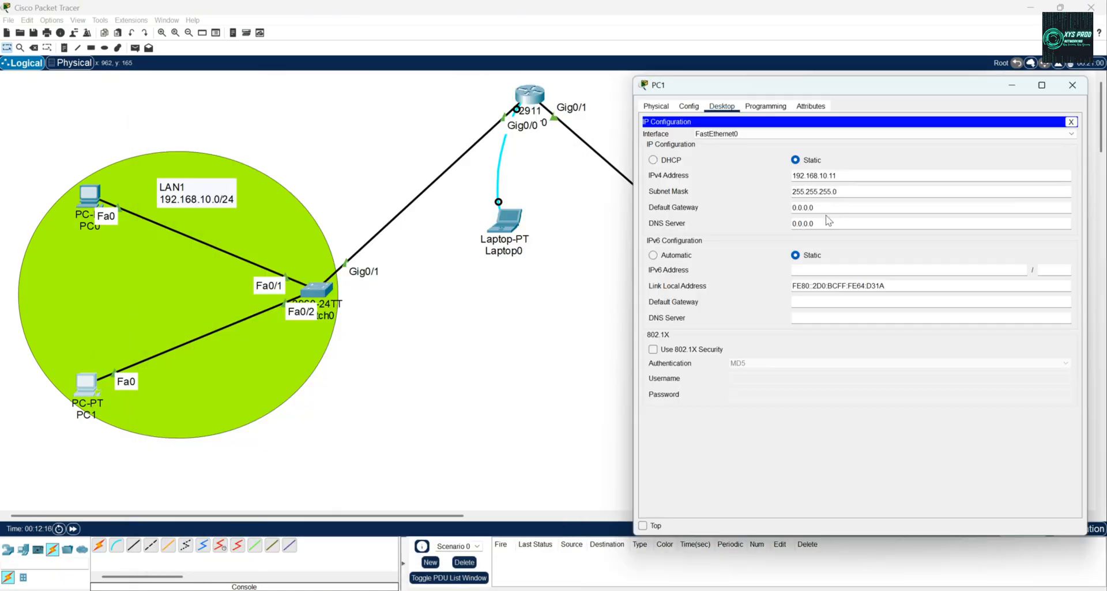
Set the default gateway to 192.168.20.1 in PC3's IP configuration and close that configuration.
text(192.168)
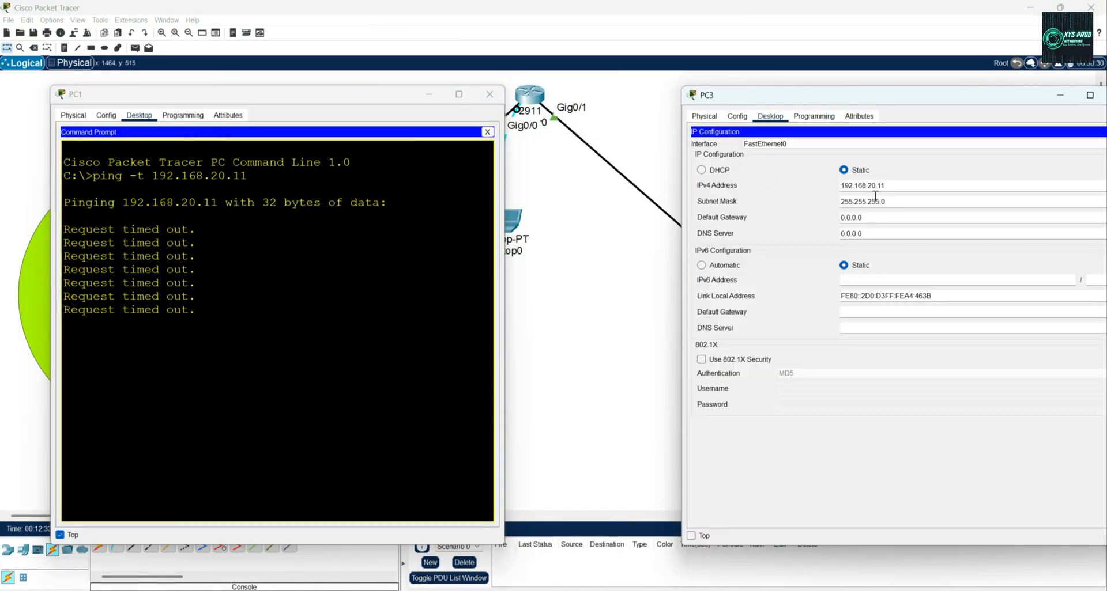
text(192.168.20.1)
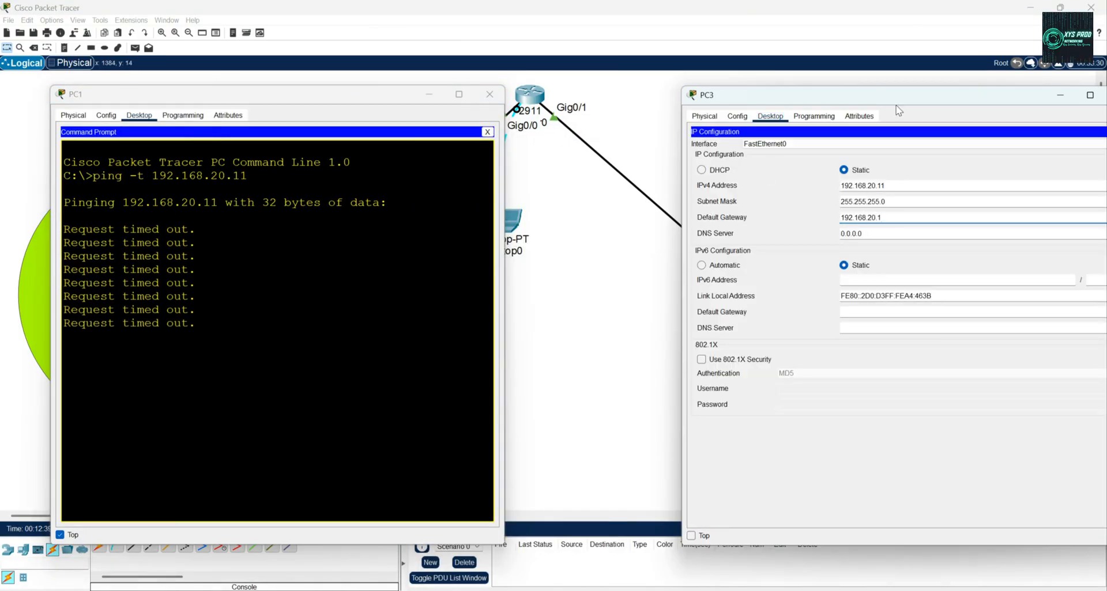
drag(899, 110, 800, 108)
click(962, 134)
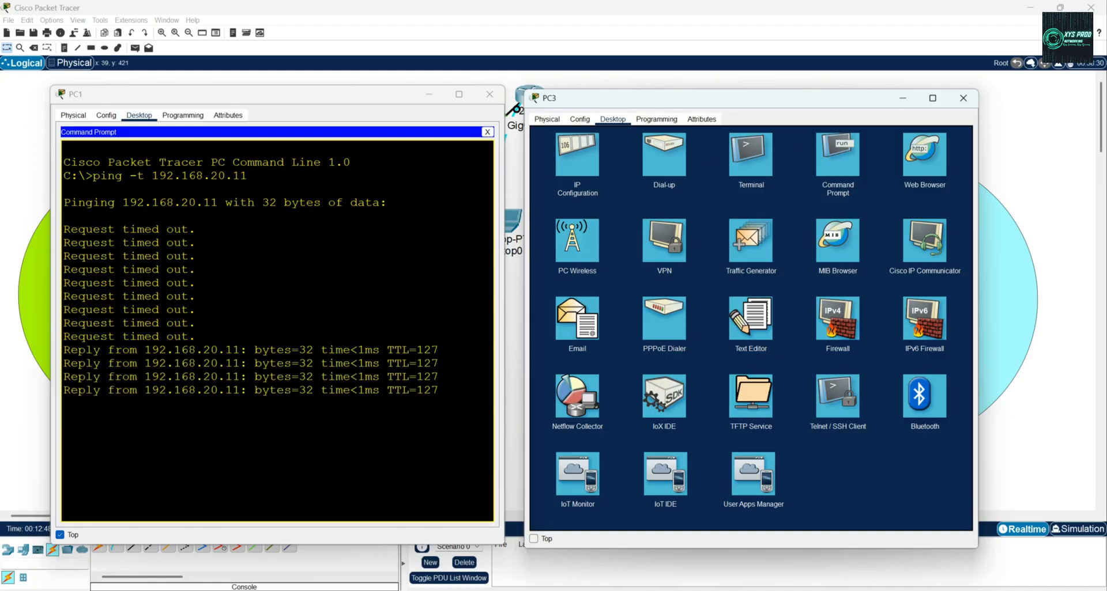
Leave PC3's window, stop keeping PC1's window on top of the others and close it.
click(10, 369)
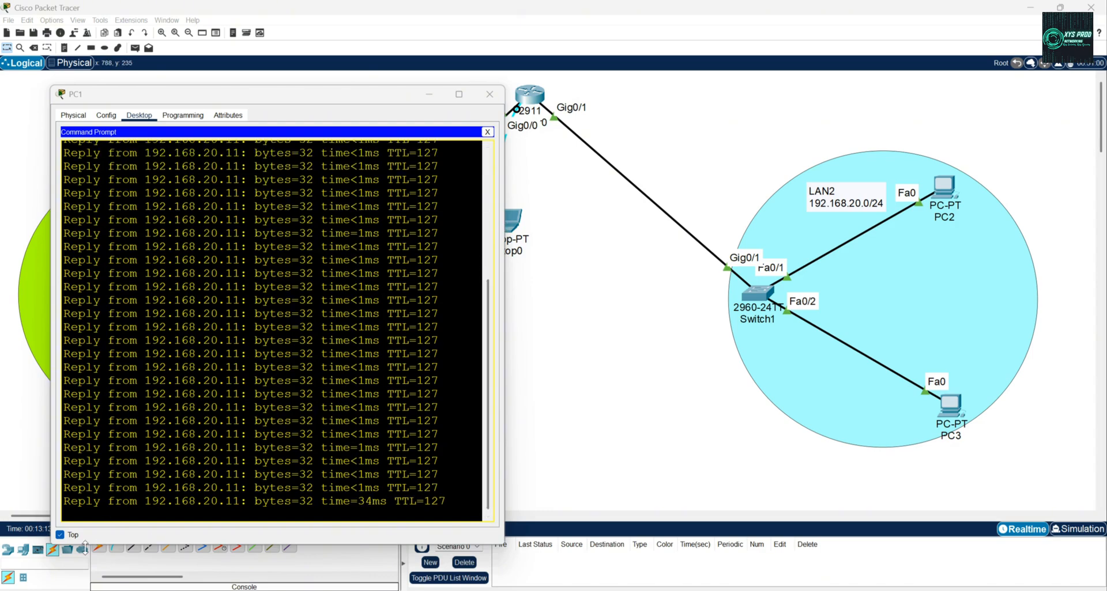
click(59, 535)
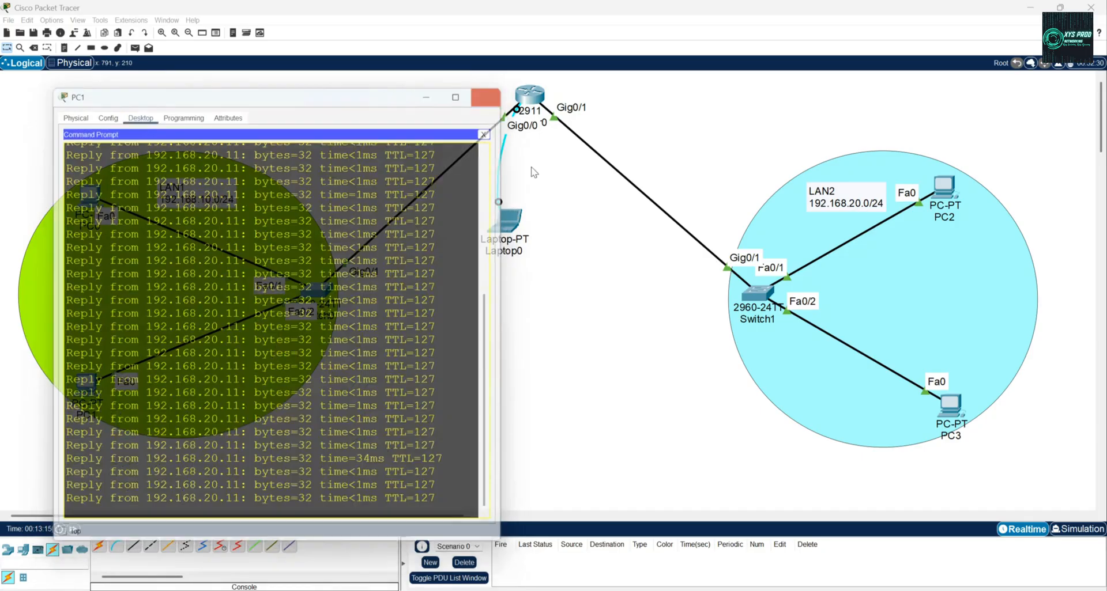
click(490, 94)
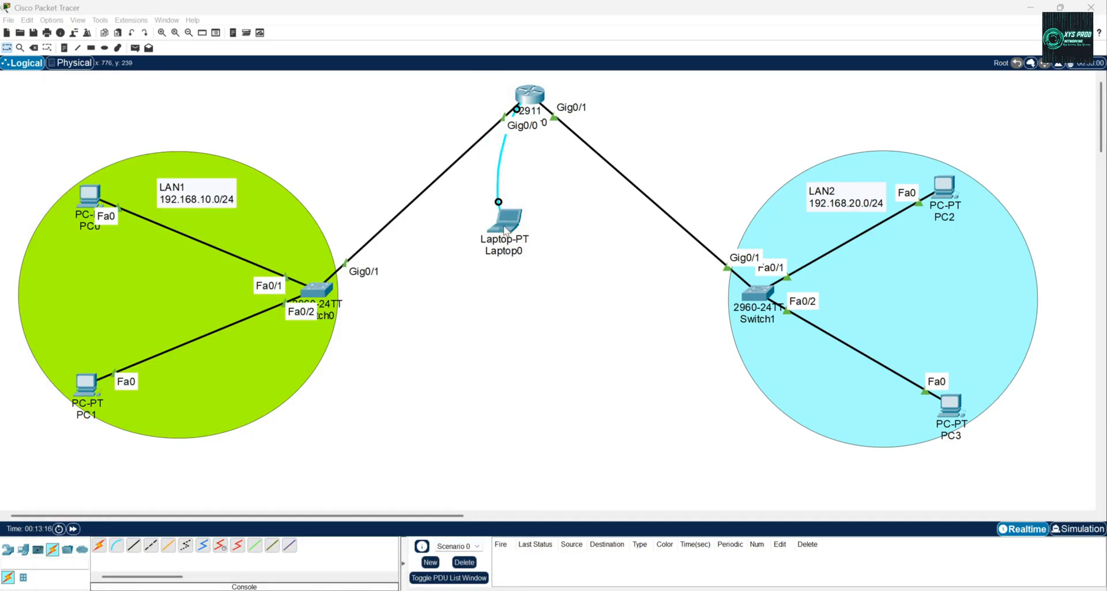
Open the router's console through Laptop0's Terminal with the offered settings and place the window beside the topology.
click(505, 220)
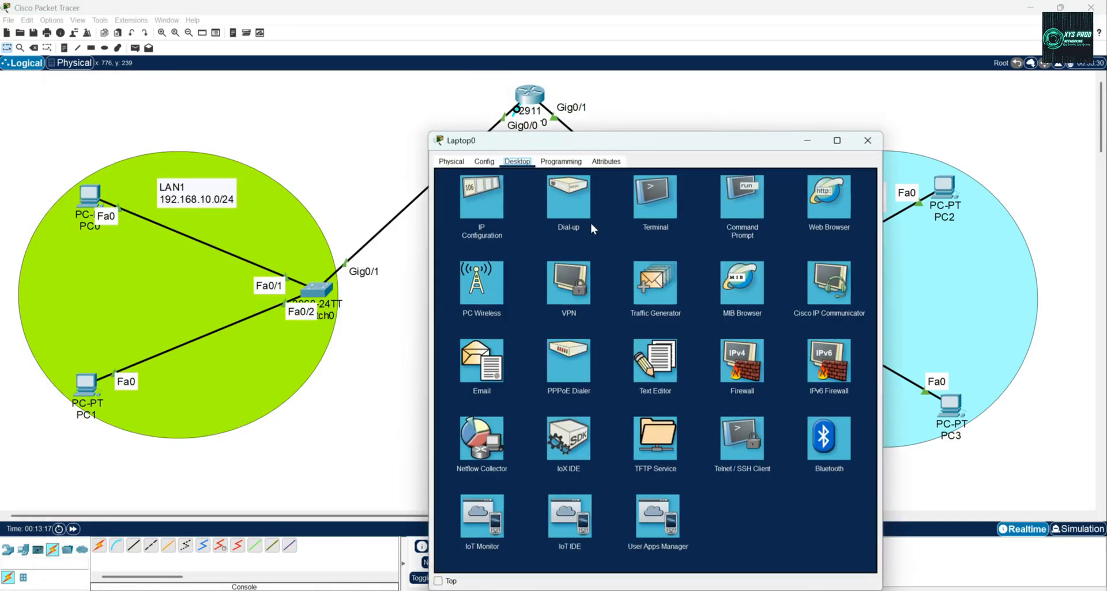
click(644, 202)
click(830, 273)
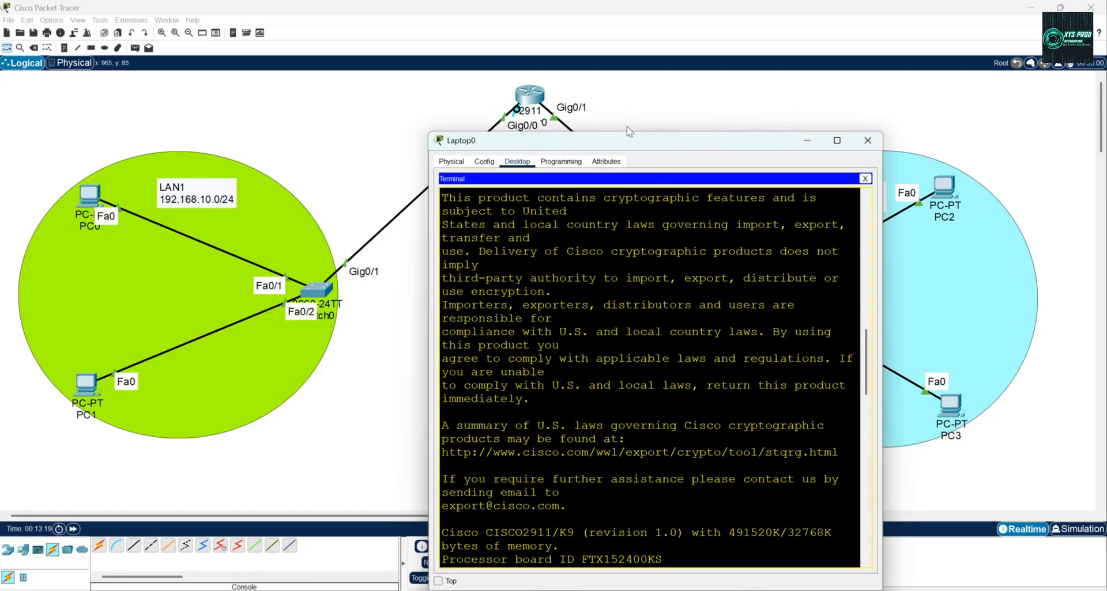
drag(630, 144, 766, 85)
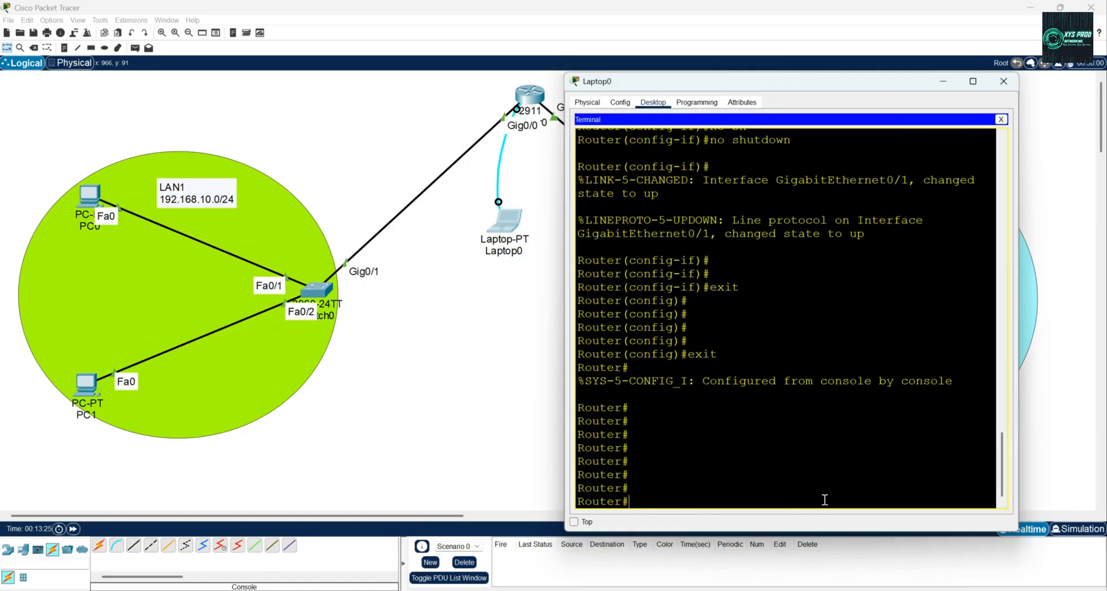
Display the router's routing table with show ip route and maximize the terminal window.
text(show ip)
key(Tab)
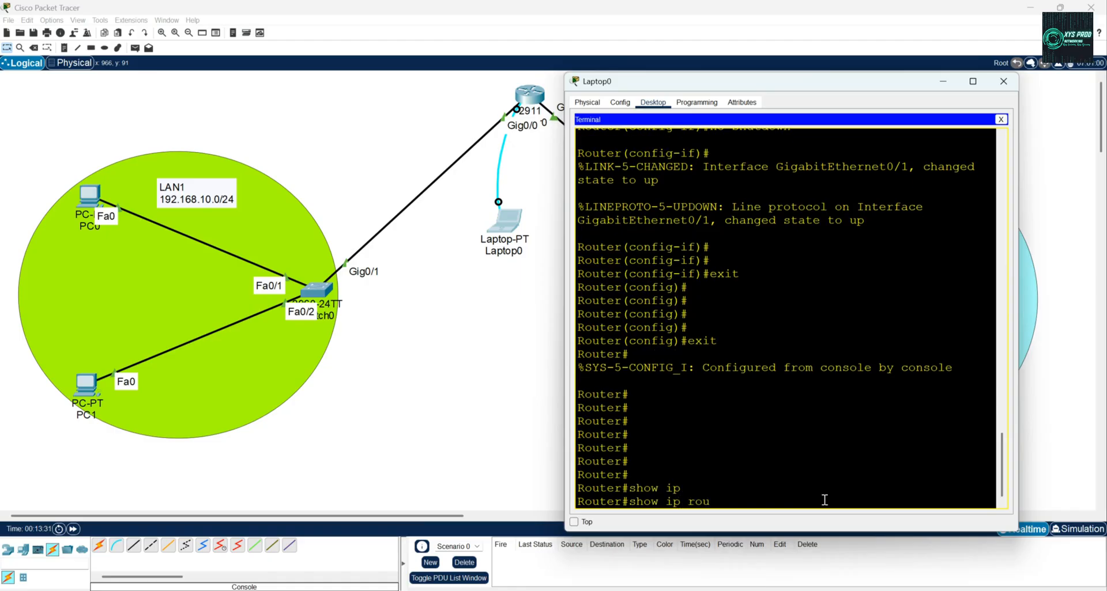
text(rou)
key(Tab)
key(Return)
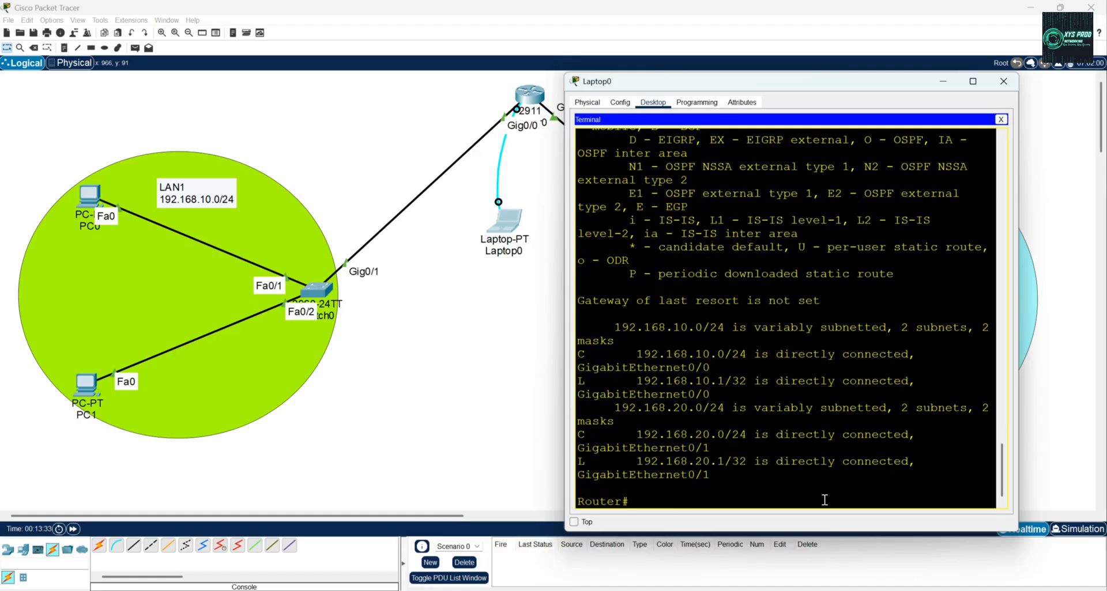
click(972, 81)
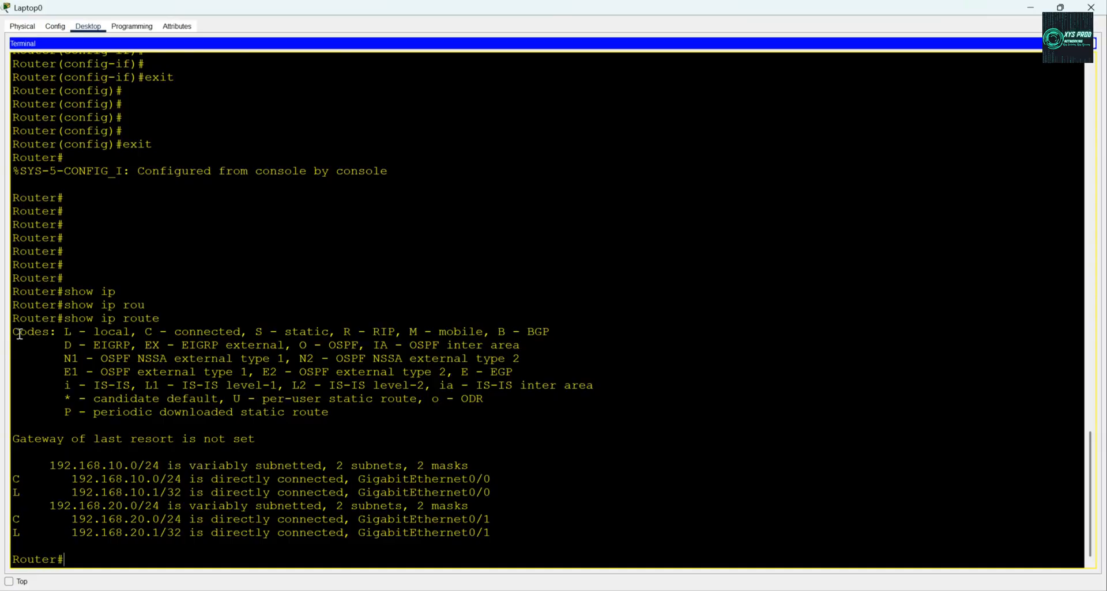
Examine the route codes and the connected and local entries for 192.168.10.0/24 in the routing table.
drag(63, 332, 402, 333)
double_click(16, 479)
drag(50, 465, 472, 463)
click(55, 464)
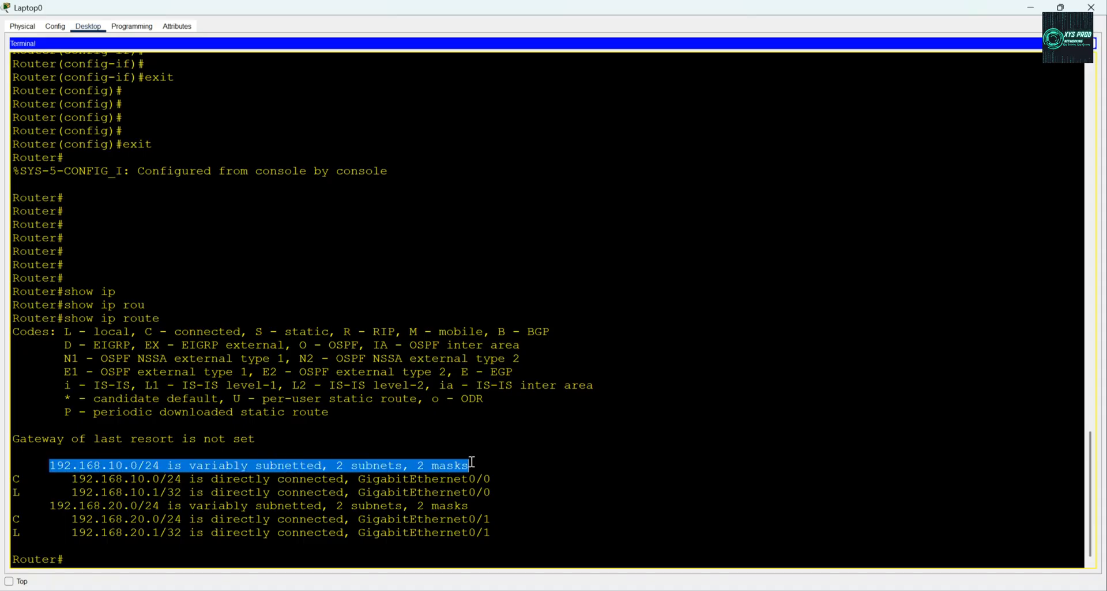
click(17, 478)
drag(71, 479, 183, 480)
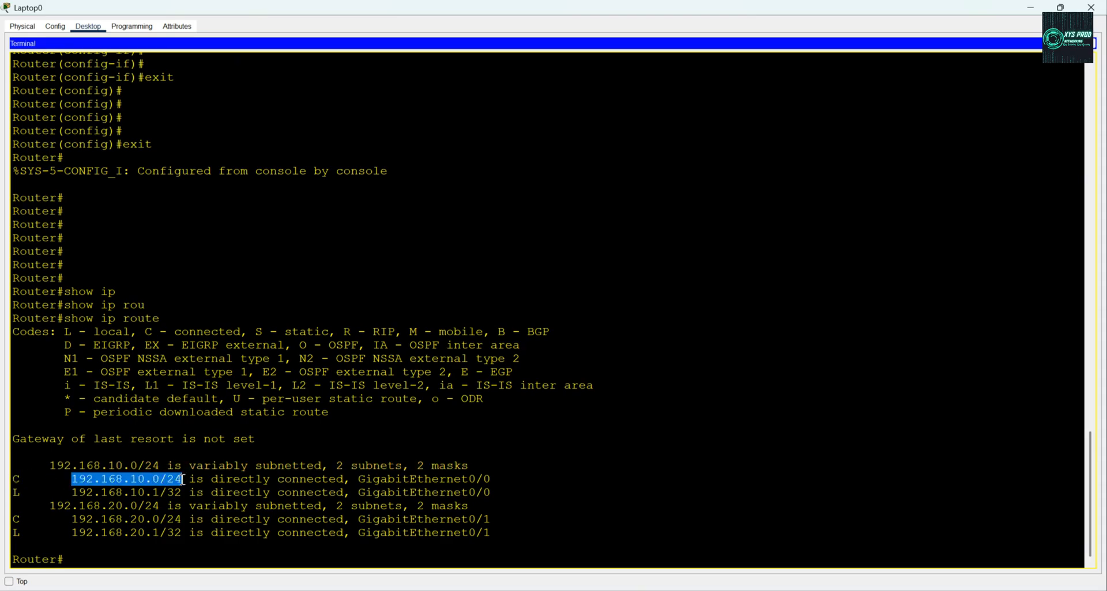
drag(183, 479, 505, 481)
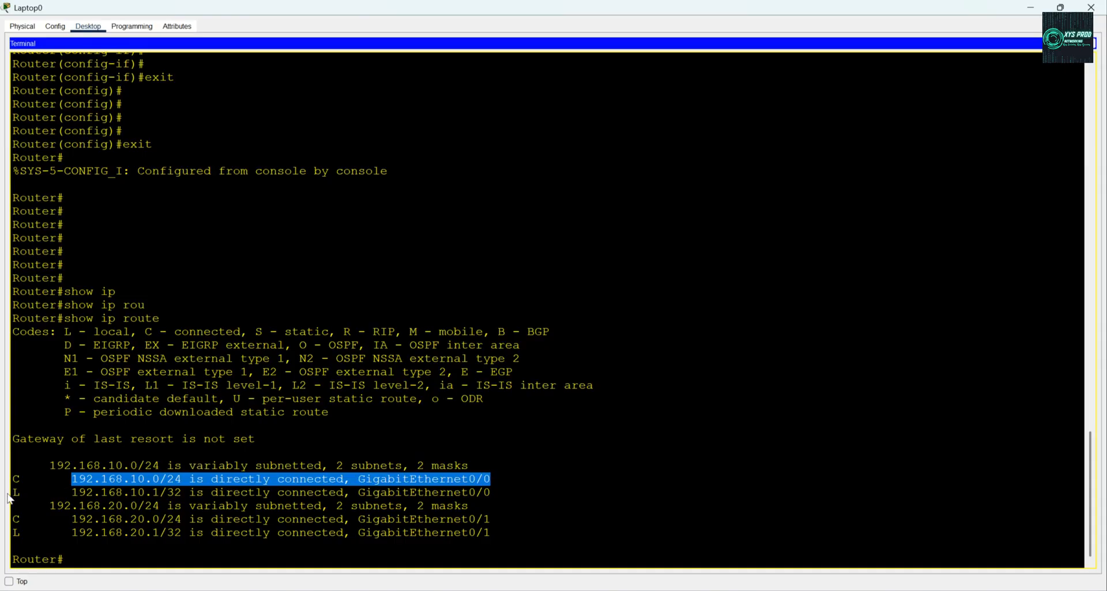
drag(68, 493, 489, 491)
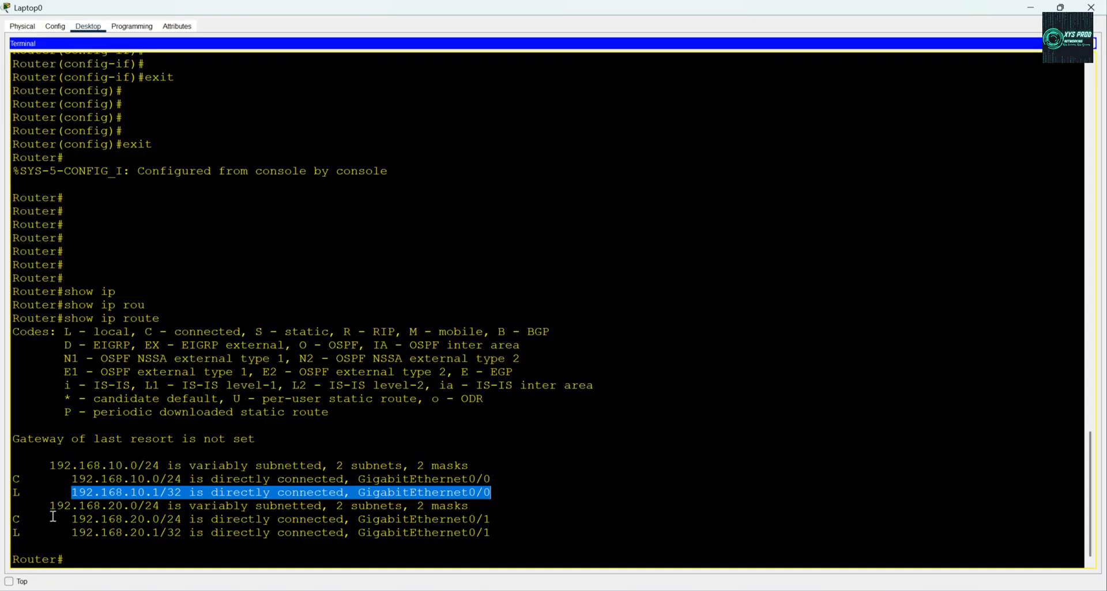
Examine the connected and local entries for the 192.168.20.0/24 network in the routing table.
drag(47, 505, 286, 493)
drag(374, 493, 491, 508)
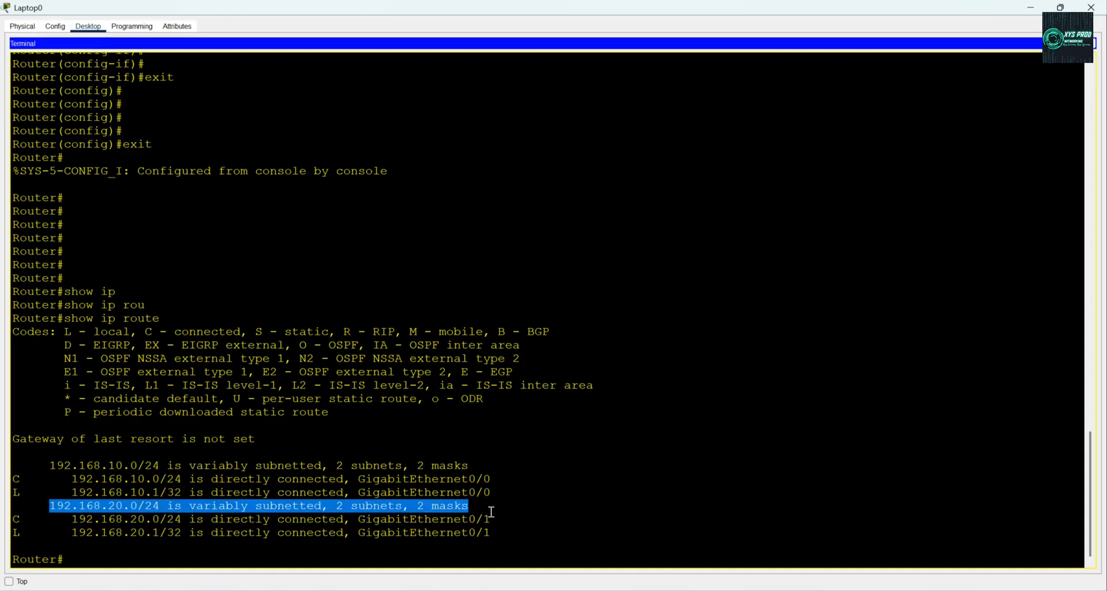
drag(70, 524, 492, 519)
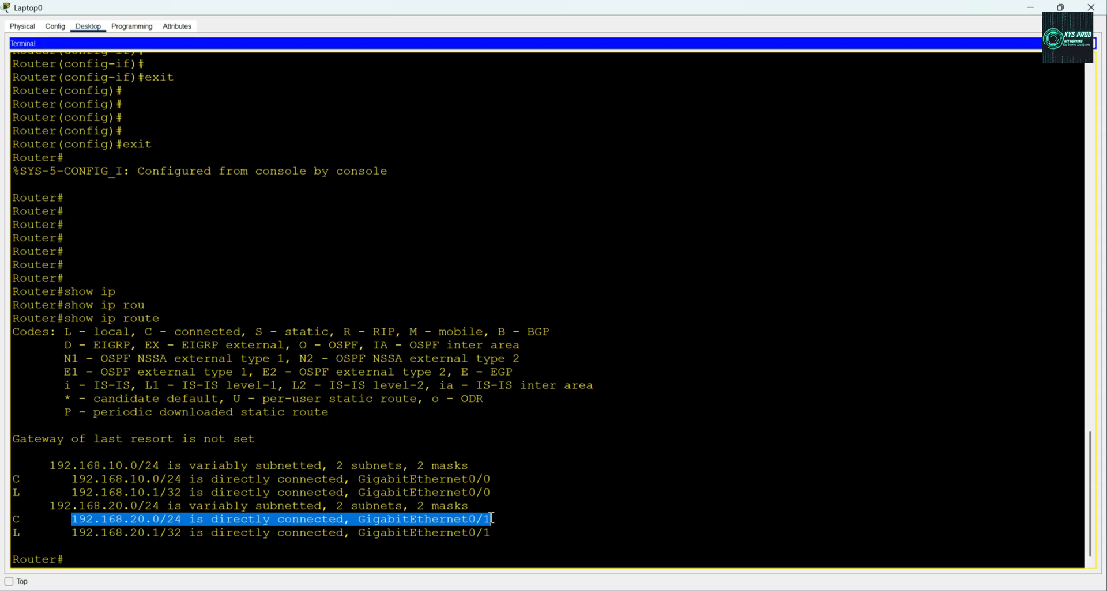
double_click(14, 534)
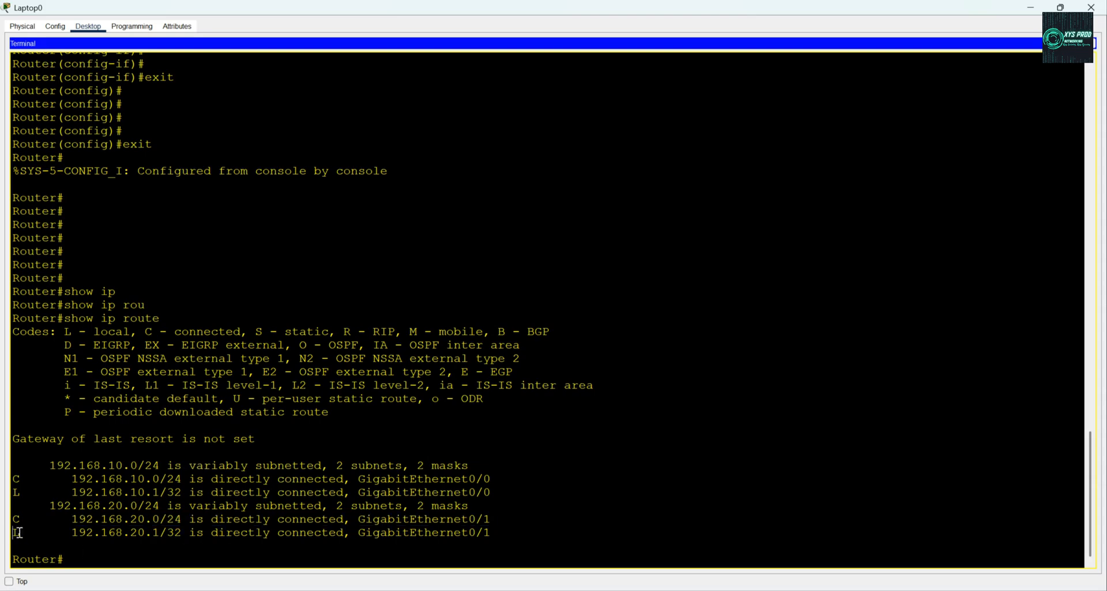
drag(71, 533, 493, 533)
click(610, 509)
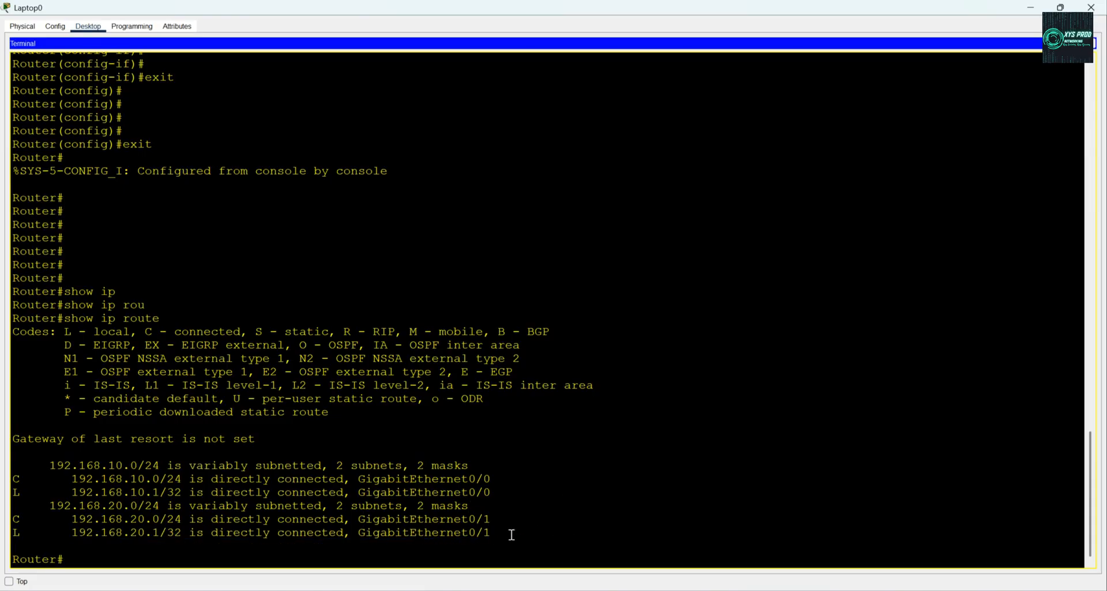